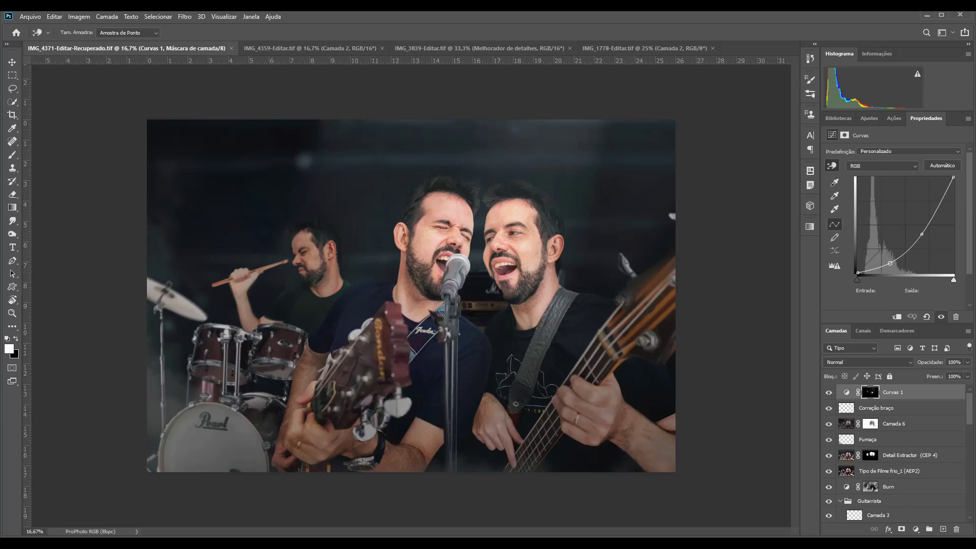
# - Flip through the gun robbery, popcorn bowl and zipper face composites
pyautogui.hotkey('ctrl', 'Tab')
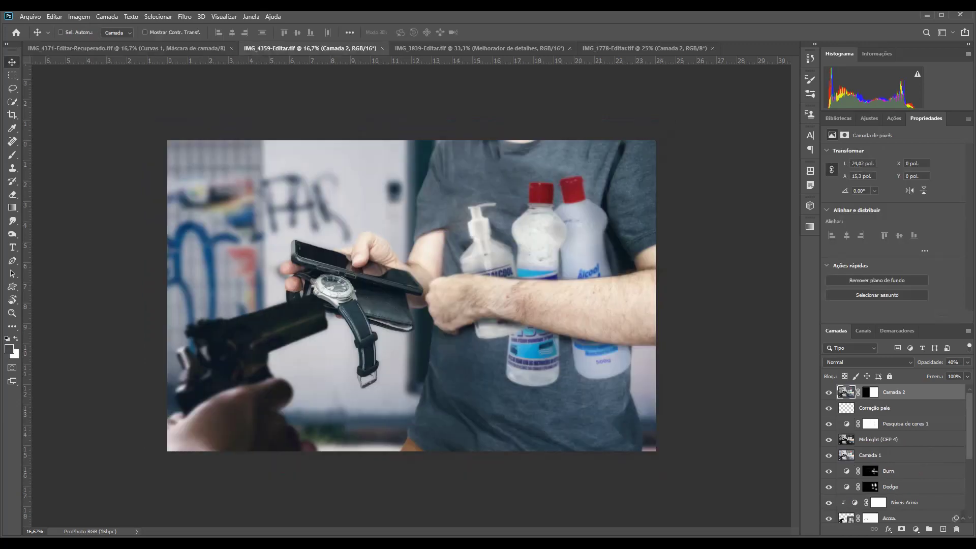
pyautogui.hotkey('ctrl', 'Tab')
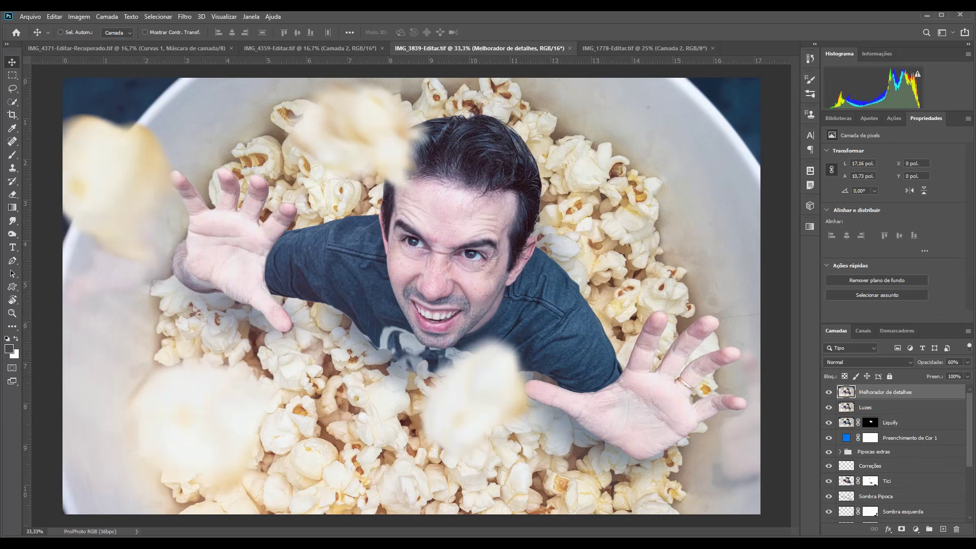
pyautogui.hotkey('ctrl', 'Tab')
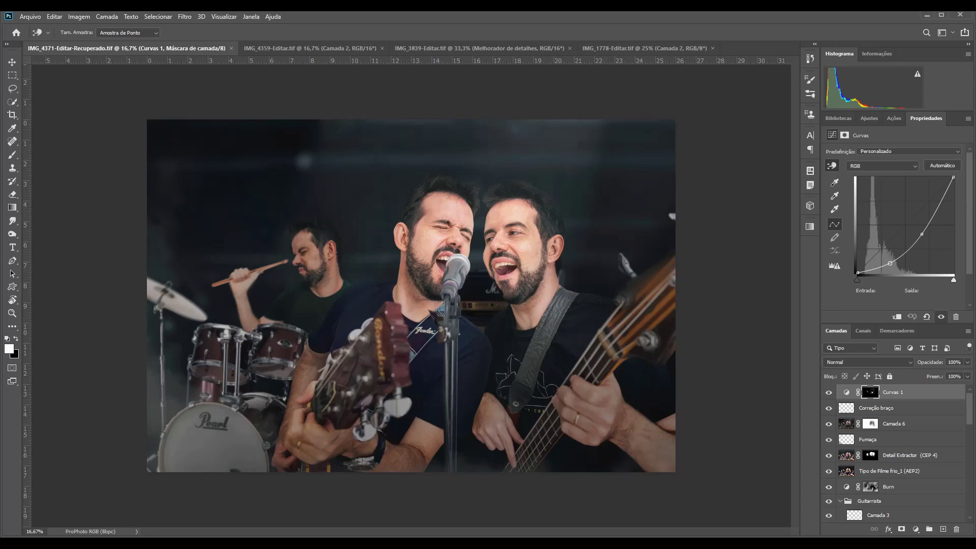
pyautogui.hotkey('ctrl', 'Tab')
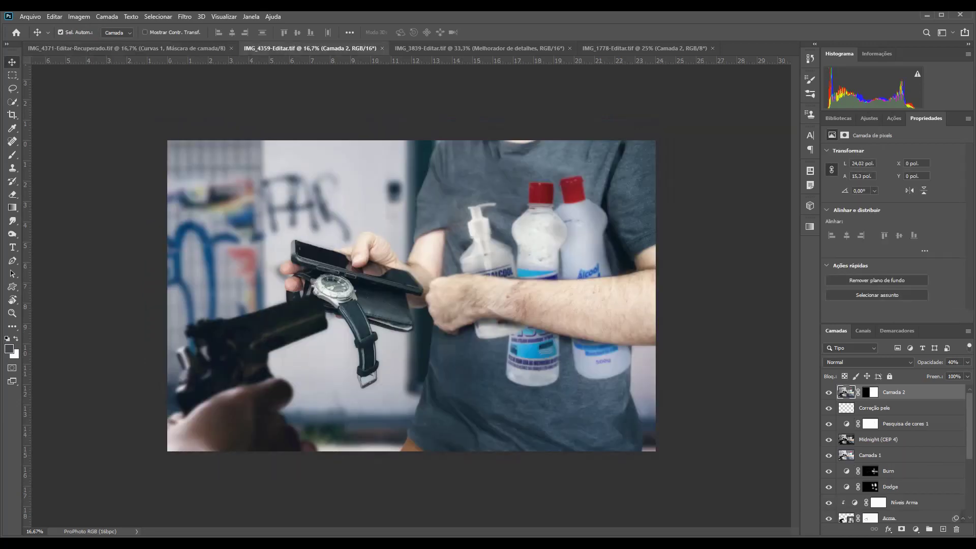
pyautogui.hotkey('ctrl', 'Tab')
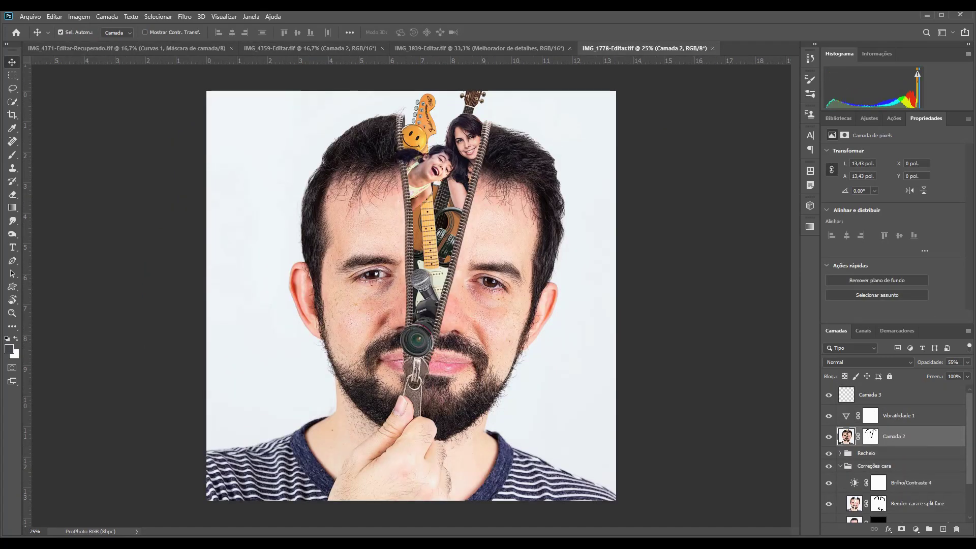
# - Back on the band photo, pin a Curves point from the face tone, then show the popcorn composite
pyautogui.hotkey('ctrl', 'Tab')
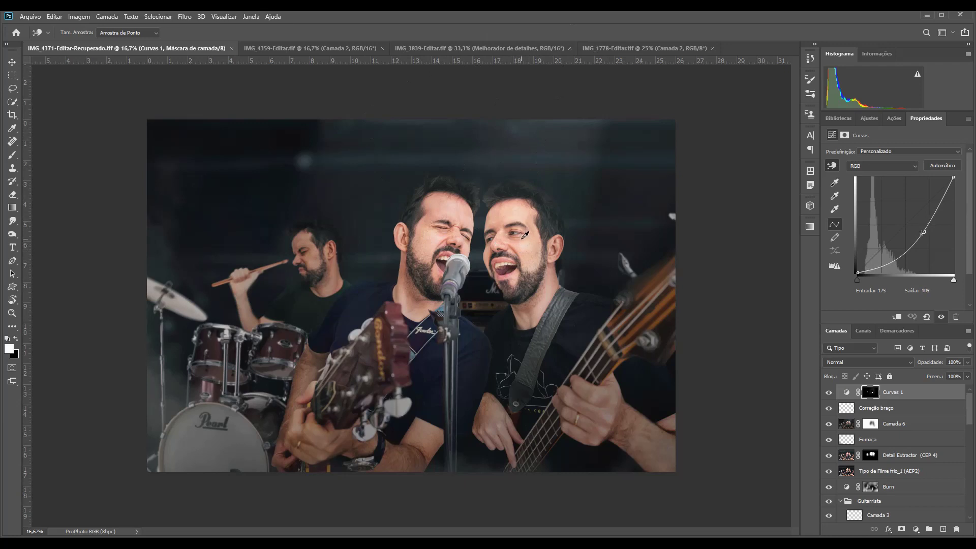
pyautogui.click(523, 236)
pyautogui.click(458, 49)
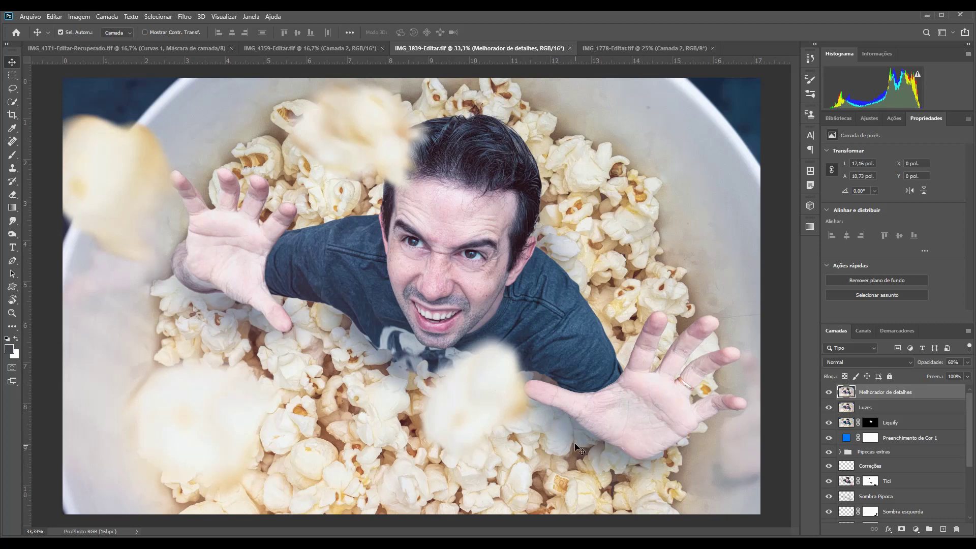
# - Hide Melhorador de detalhes, compare Sombra Pipoca on and off, and leave it hidden and selected
pyautogui.click(829, 392)
pyautogui.scroll(-3, 829, 397)
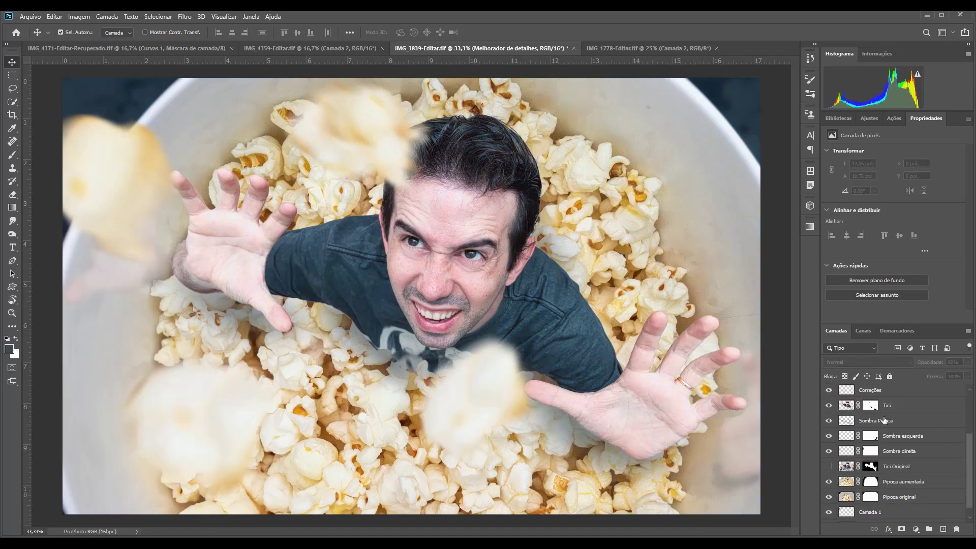
pyautogui.click(829, 421)
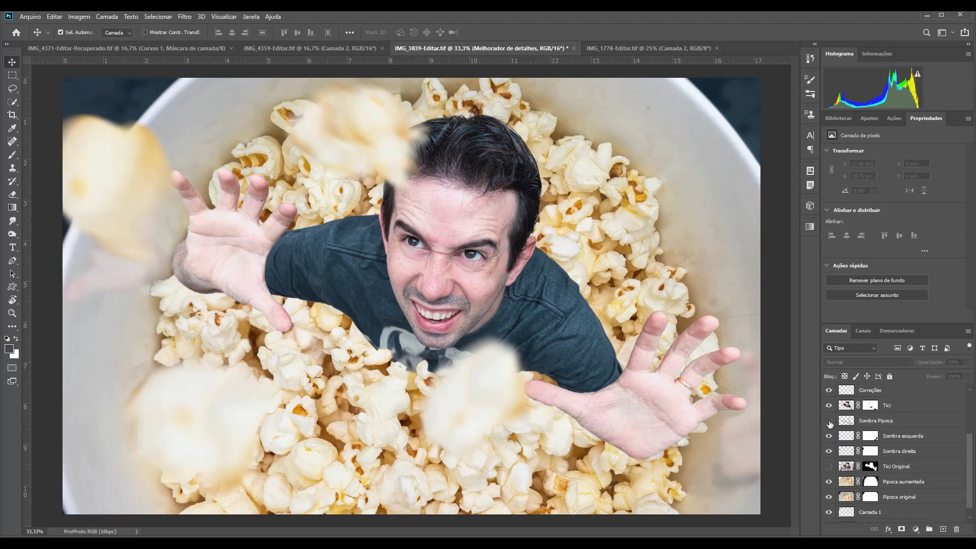
pyautogui.click(829, 421)
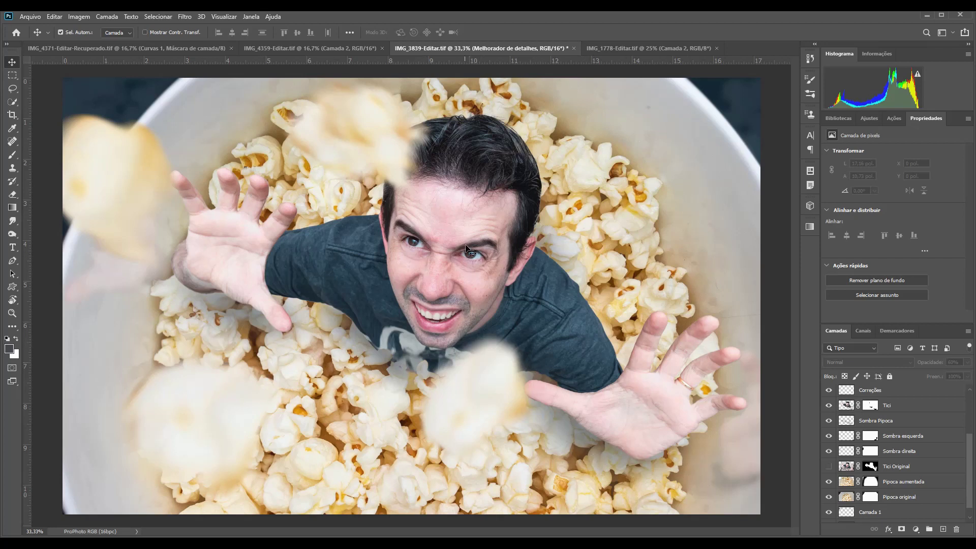
pyautogui.click(829, 421)
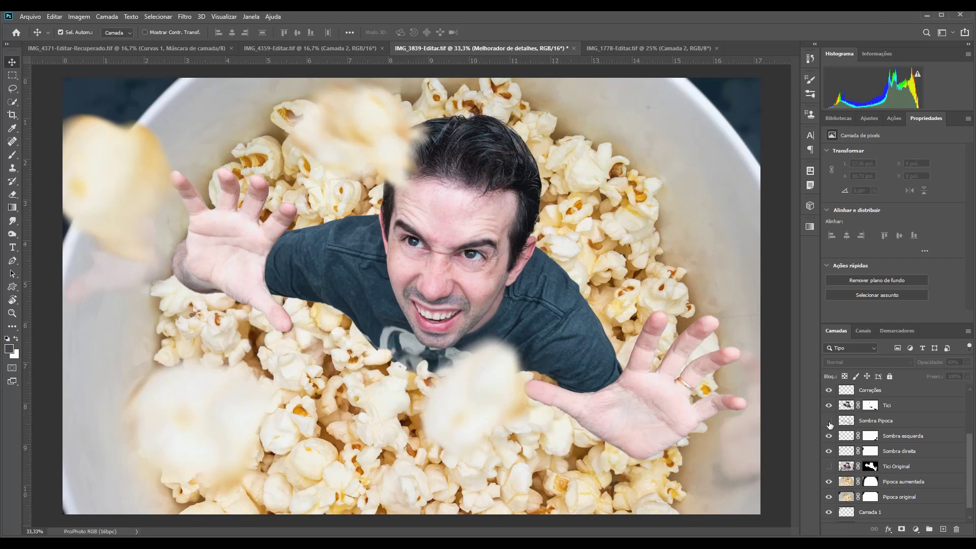
pyautogui.click(862, 423)
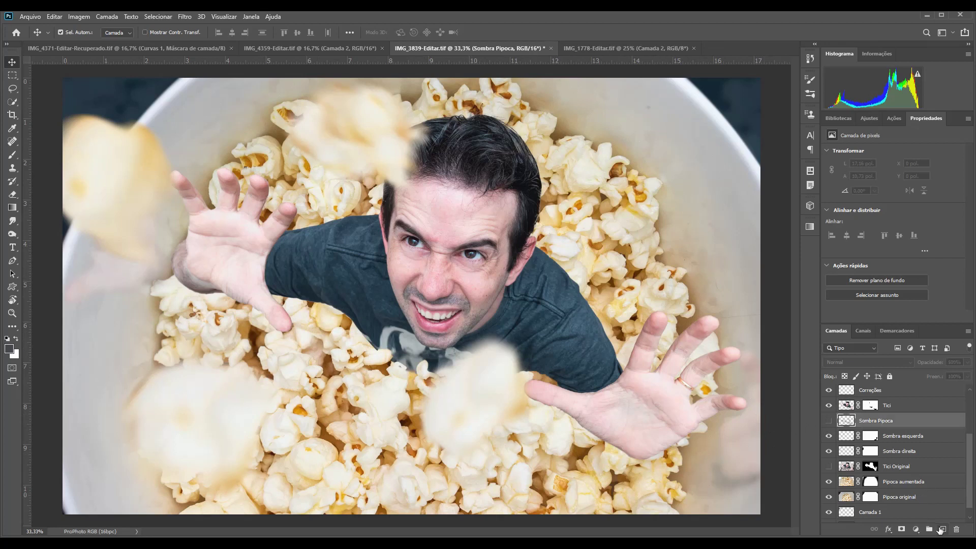
# - Add a new shadow layer and set up a soft round brush in near-black #111215
pyautogui.click(944, 530)
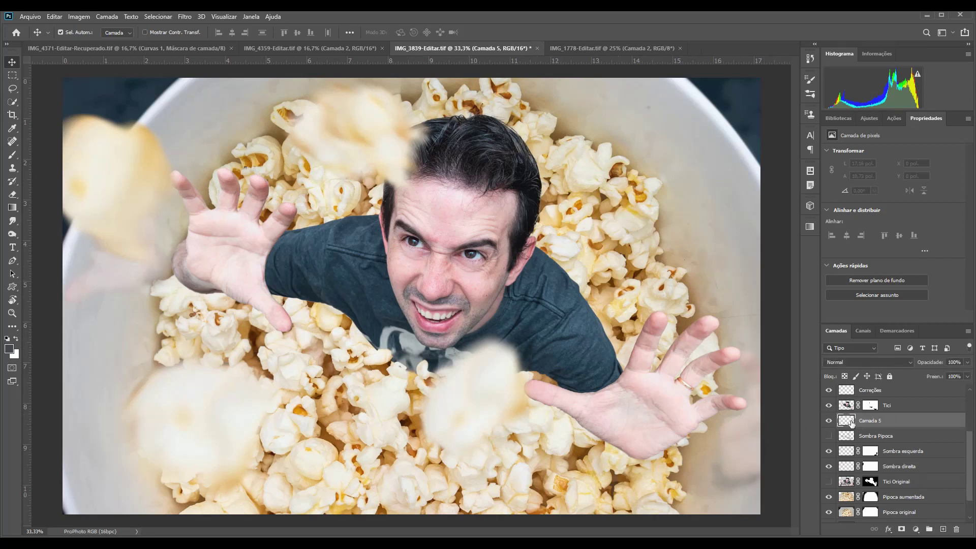
pyautogui.press('b')
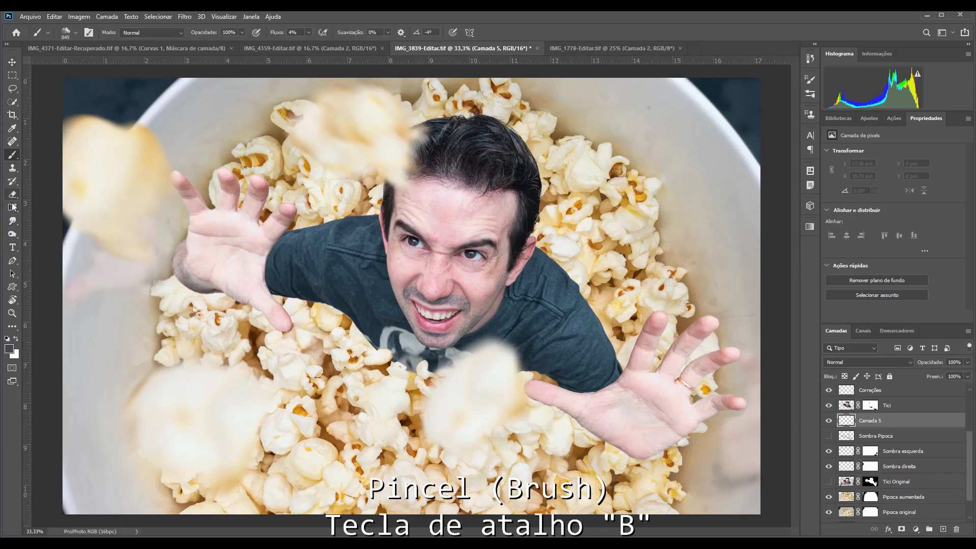
pyautogui.click(9, 349)
pyautogui.click(690, 199)
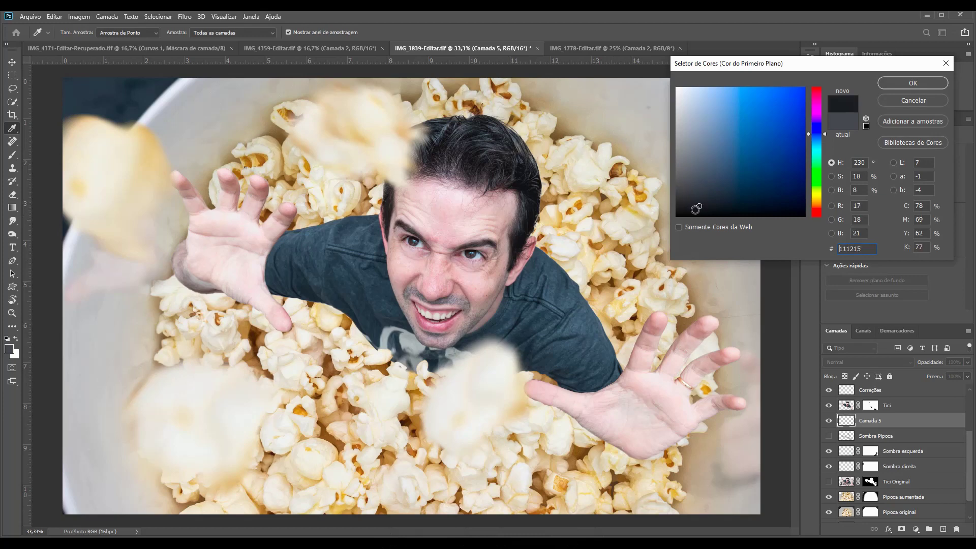
pyautogui.press('Return')
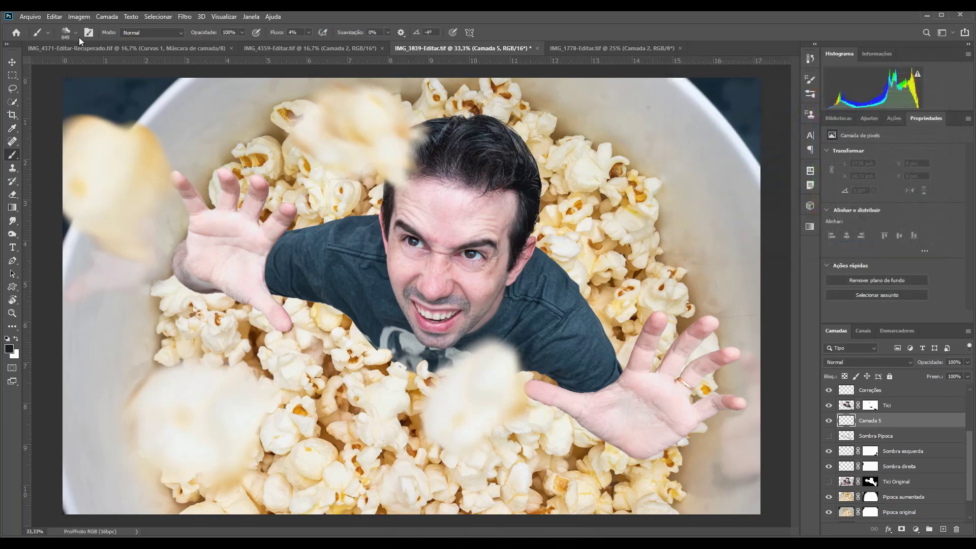
pyautogui.click(76, 37)
pyautogui.click(57, 110)
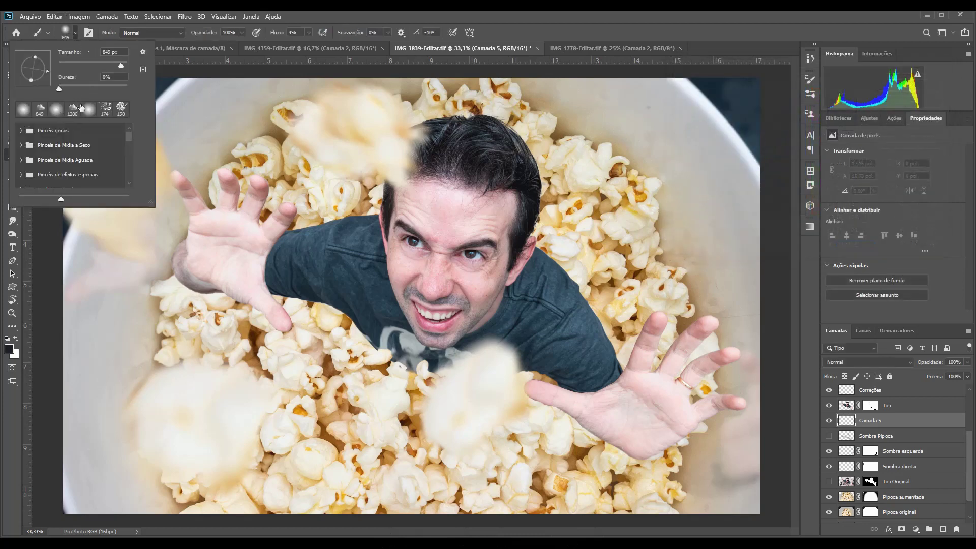
pyautogui.click(231, 107)
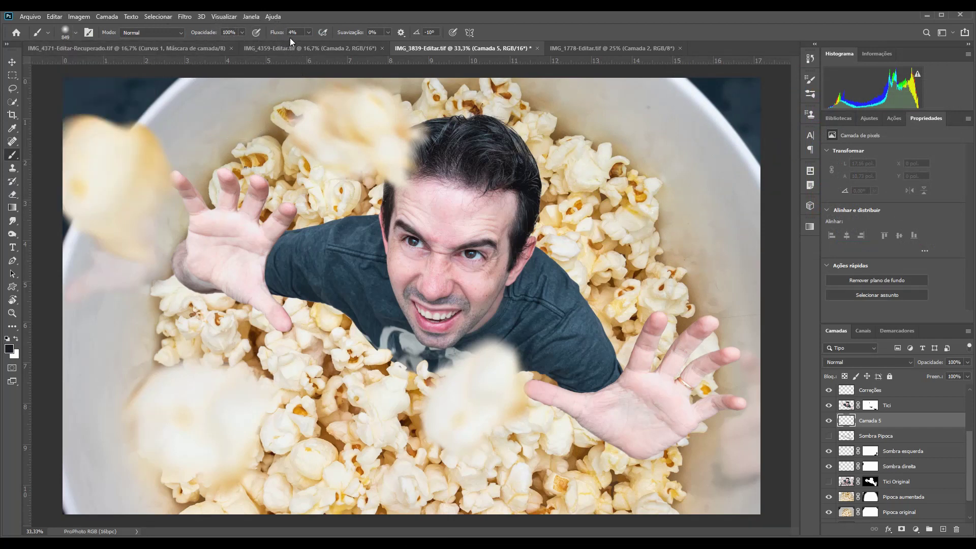
# - Paint soft 300 px shadow around the shirt collar and right hand, then toggle the layer to compare
pyautogui.scroll(-1, 292, 32)
pyautogui.press('[')
pyautogui.press('[')
pyautogui.press('[')
pyautogui.moveTo(376, 355); pyautogui.dragTo(311, 290)
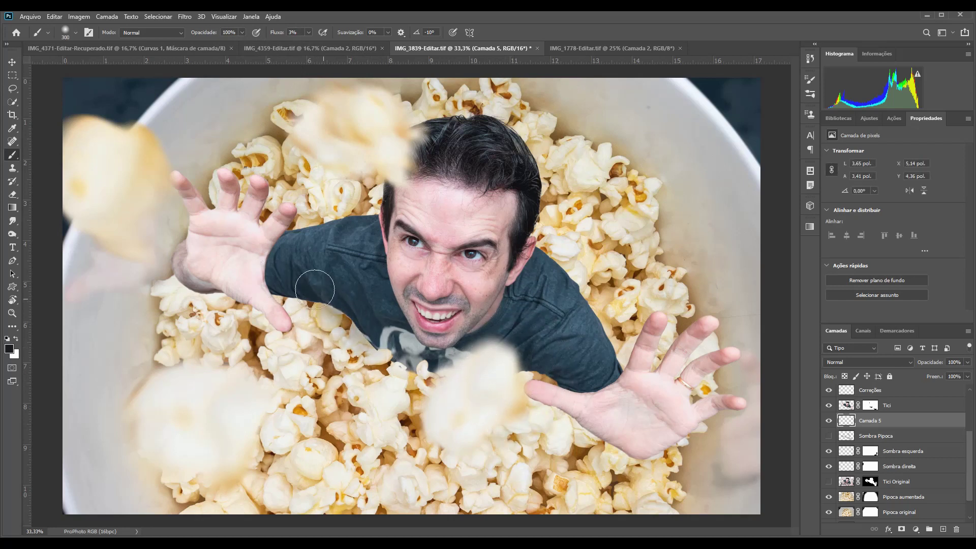
pyautogui.moveTo(538, 378); pyautogui.dragTo(650, 476)
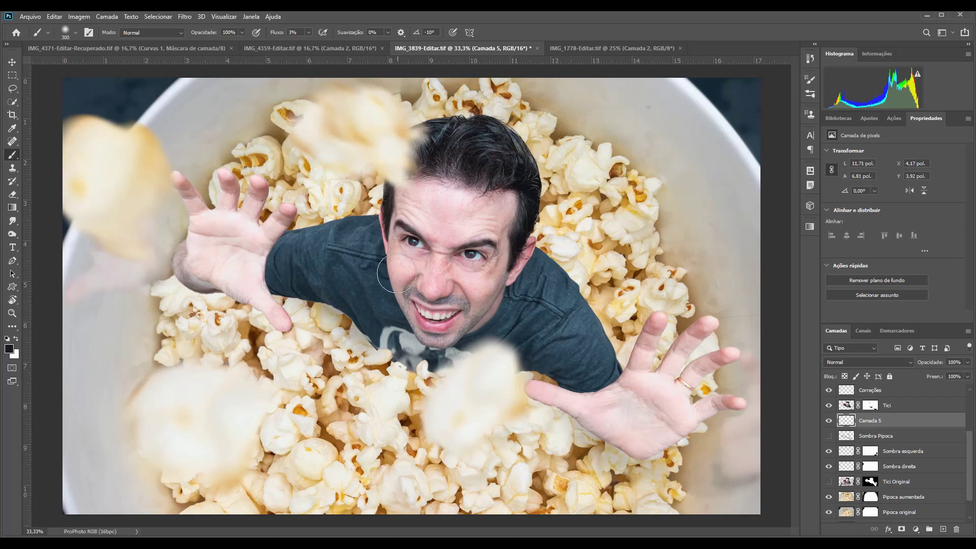
pyautogui.click(829, 420)
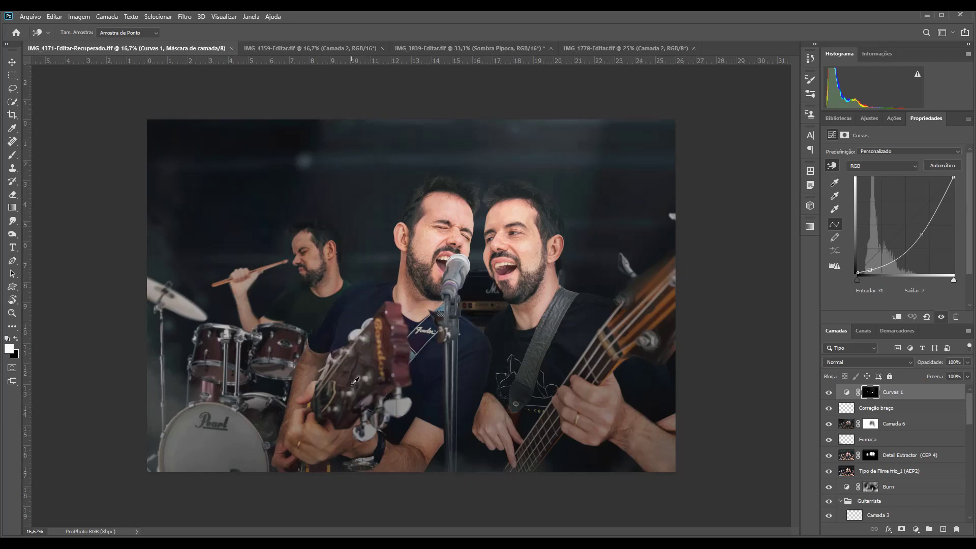
# - Add a band Curves point dragged down to darken the shadows, then move to the popcorn and gun robbery composites
pyautogui.click(473, 246)
pyautogui.moveTo(435, 250); pyautogui.dragTo(406, 288)
pyautogui.click(420, 49)
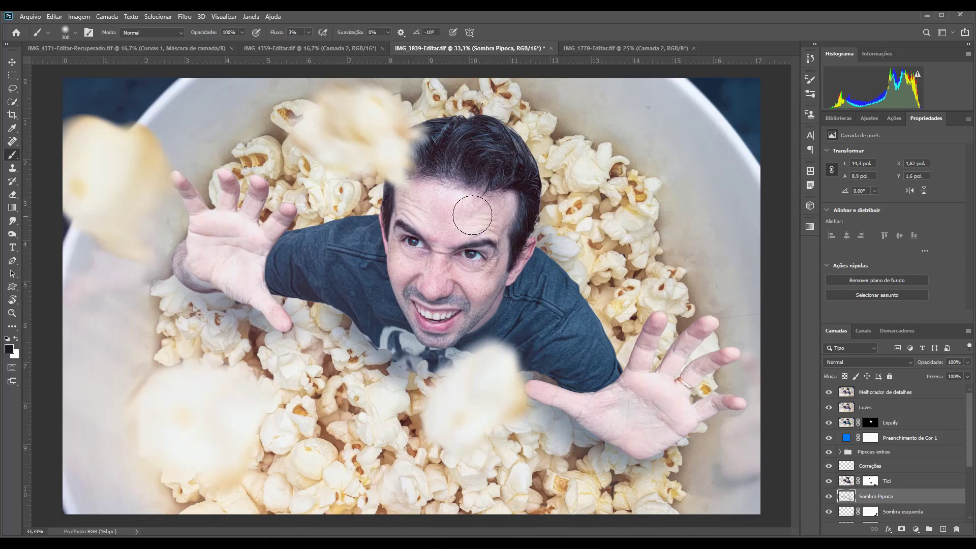
pyautogui.hotkey('ctrl', 'shift', 'Tab')
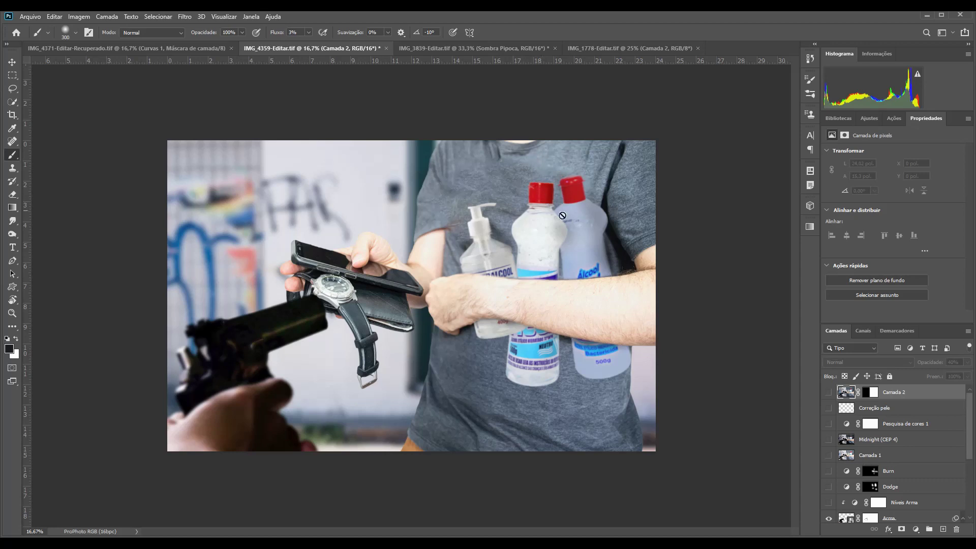
# - Turn on the Níveis Arma levels adjustment and bring up its Levels settings
pyautogui.scroll(-2, 969, 431)
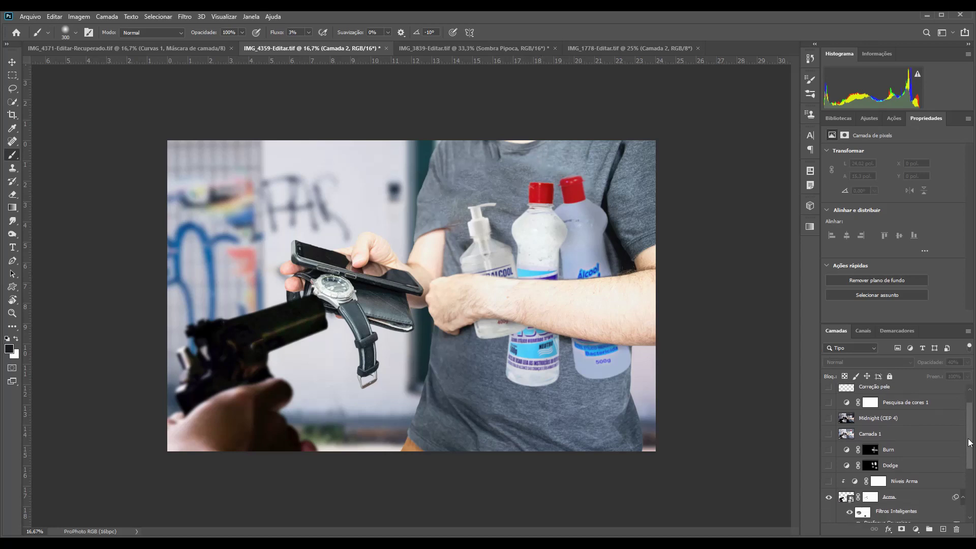
pyautogui.scroll(-1, 969, 431)
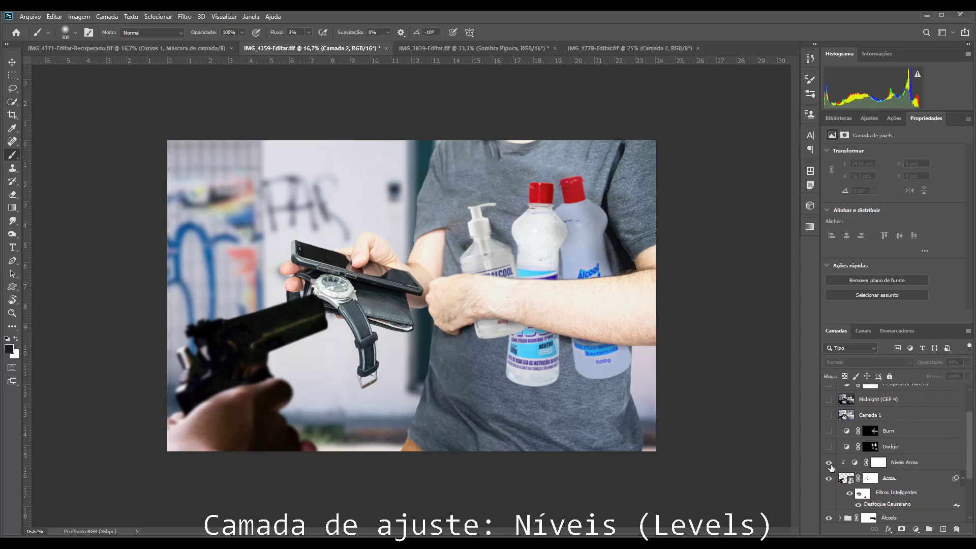
pyautogui.click(830, 463)
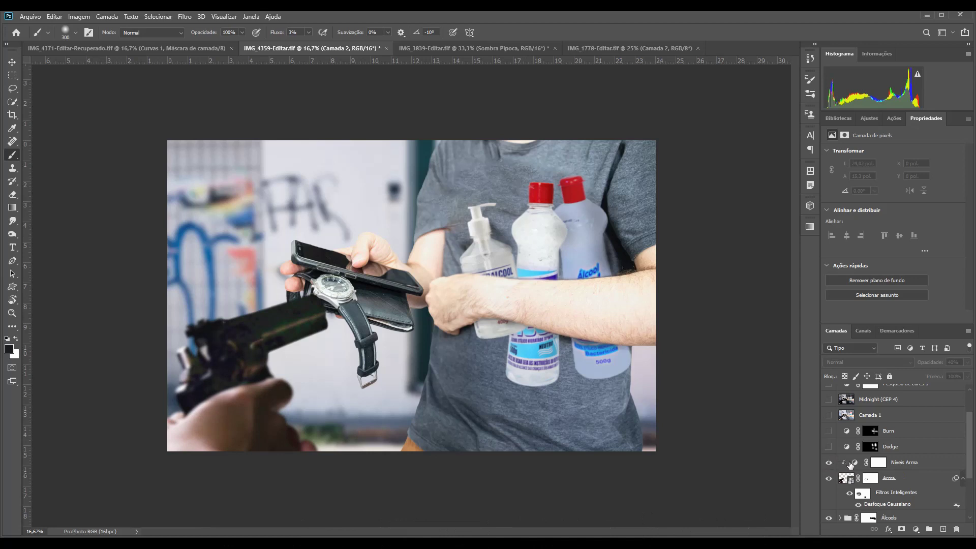
pyautogui.click(854, 463)
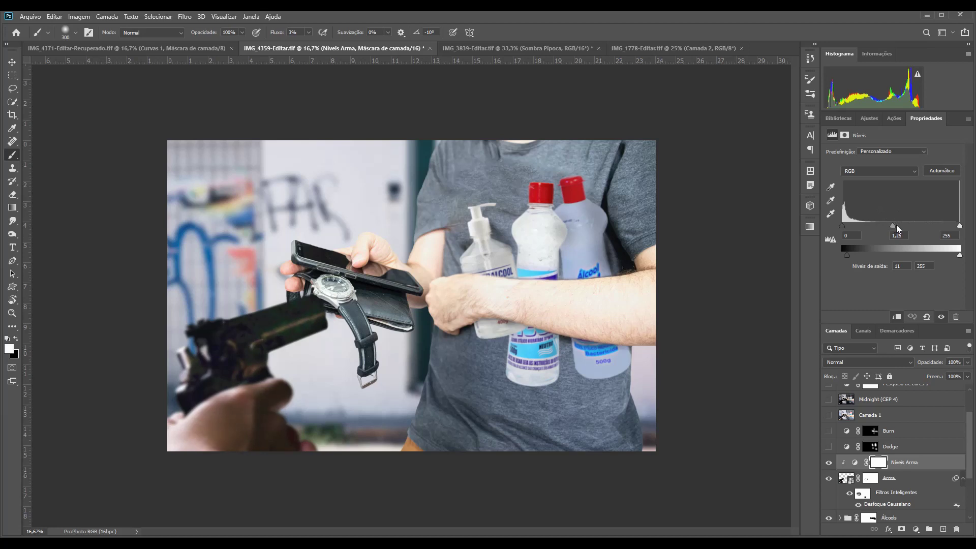
# - Tune Níveis Arma Levels to midtone 1.17 and output black 11, then show all finishing layers
pyautogui.moveTo(896, 229); pyautogui.dragTo(895, 225)
pyautogui.moveTo(843, 226)
pyautogui.mouseDown()
pyautogui.moveTo(868, 227)
pyautogui.moveTo(842, 226)
pyautogui.mouseUp()
pyautogui.moveTo(847, 255)
pyautogui.mouseDown()
pyautogui.moveTo(838, 254)
pyautogui.moveTo(933, 254)
pyautogui.moveTo(838, 252)
pyautogui.moveTo(847, 252)
pyautogui.mouseUp()
pyautogui.moveTo(961, 256)
pyautogui.mouseDown()
pyautogui.moveTo(924, 256)
pyautogui.moveTo(960, 255)
pyautogui.mouseUp()
pyautogui.moveTo(960, 255)
pyautogui.mouseDown()
pyautogui.moveTo(919, 256)
pyautogui.moveTo(967, 258)
pyautogui.mouseUp()
pyautogui.moveTo(961, 229)
pyautogui.mouseDown()
pyautogui.moveTo(882, 222)
pyautogui.moveTo(960, 225)
pyautogui.mouseUp()
pyautogui.keyDown('alt'); pyautogui.click(829, 462); pyautogui.keyUp('alt')
pyautogui.scroll(1, 834, 407)
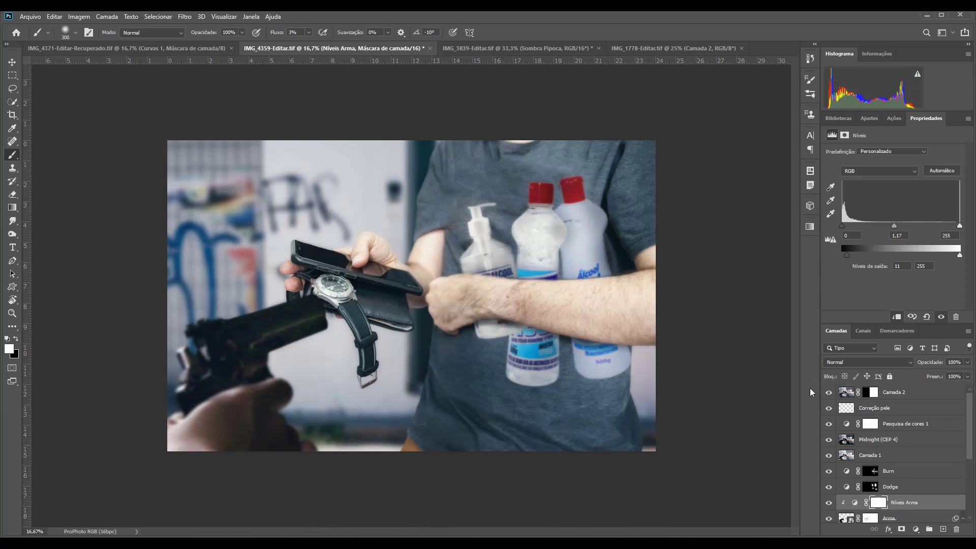
# - On the band photo, Alt-click the Bateria eye to isolate the drums, amp and blurred backdrop
pyautogui.click(108, 49)
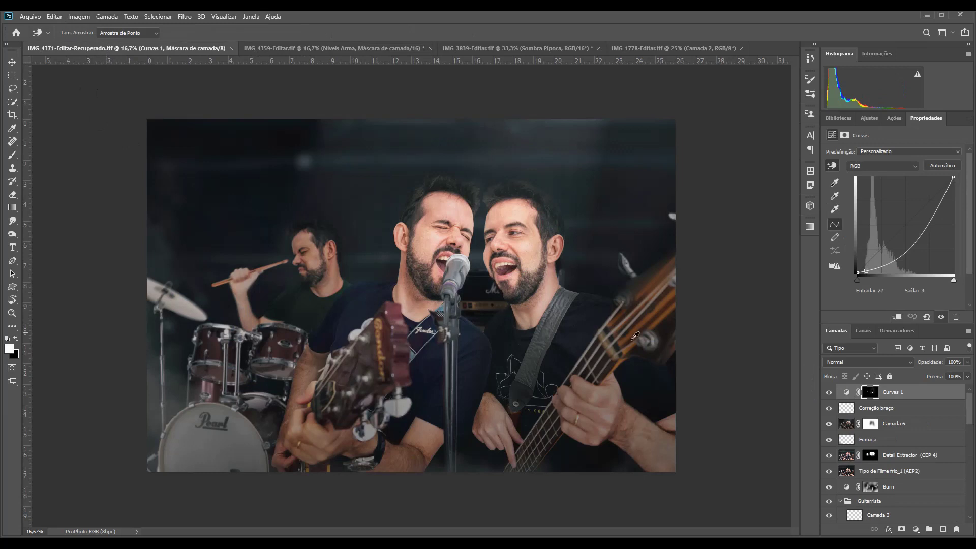
pyautogui.scroll(-5, 890, 447)
pyautogui.keyDown('alt'); pyautogui.click(828, 433); pyautogui.keyUp('alt')
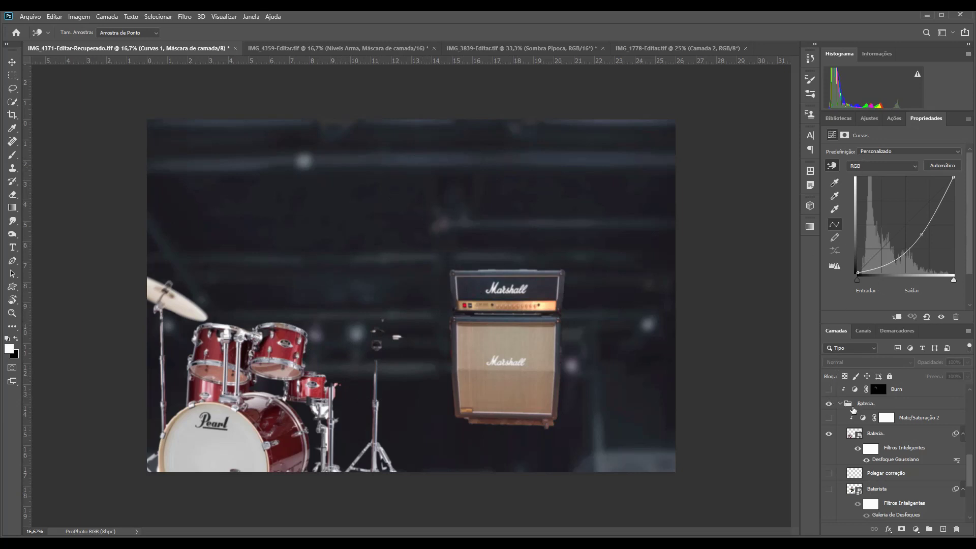
# - Turn on the drums' Matiz/Saturação 2 desaturation and toggle it to compare
pyautogui.click(857, 423)
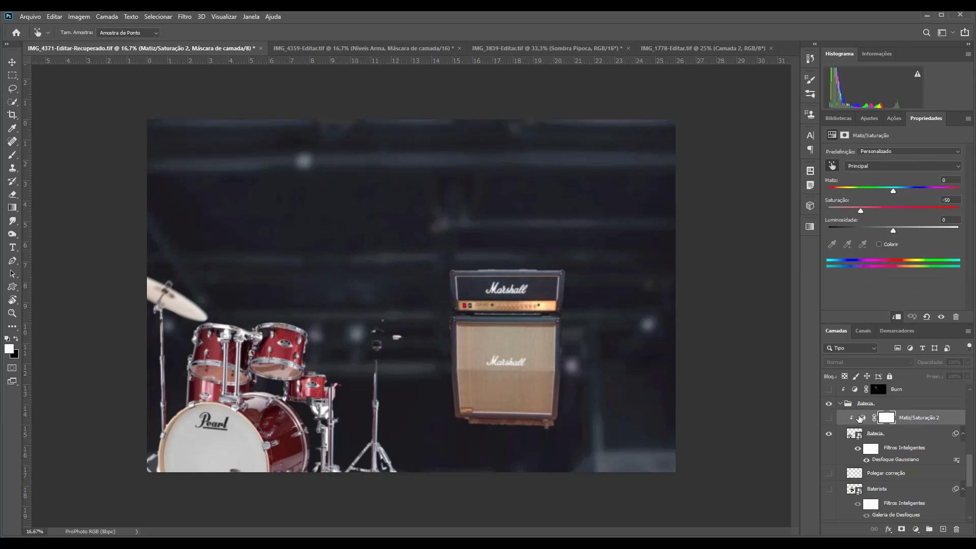
pyautogui.click(874, 119)
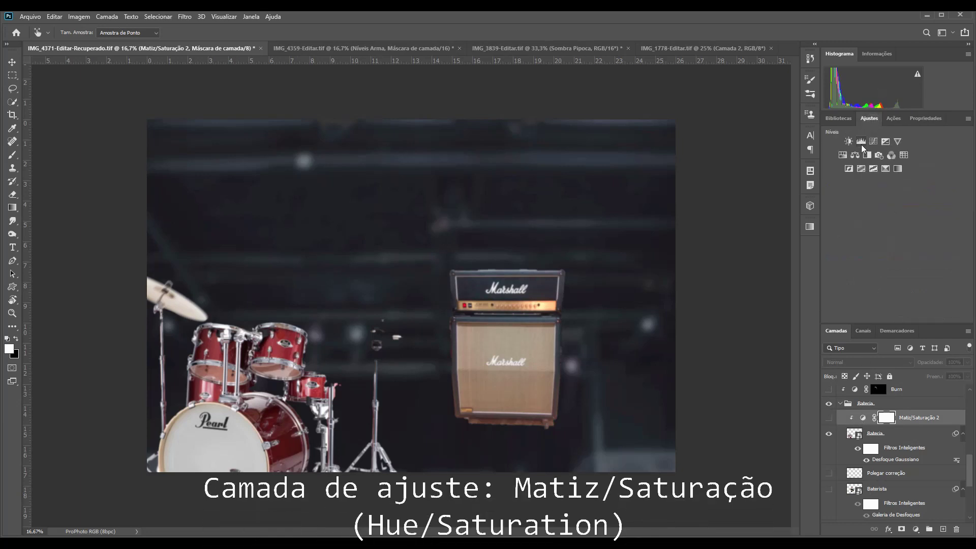
pyautogui.click(829, 418)
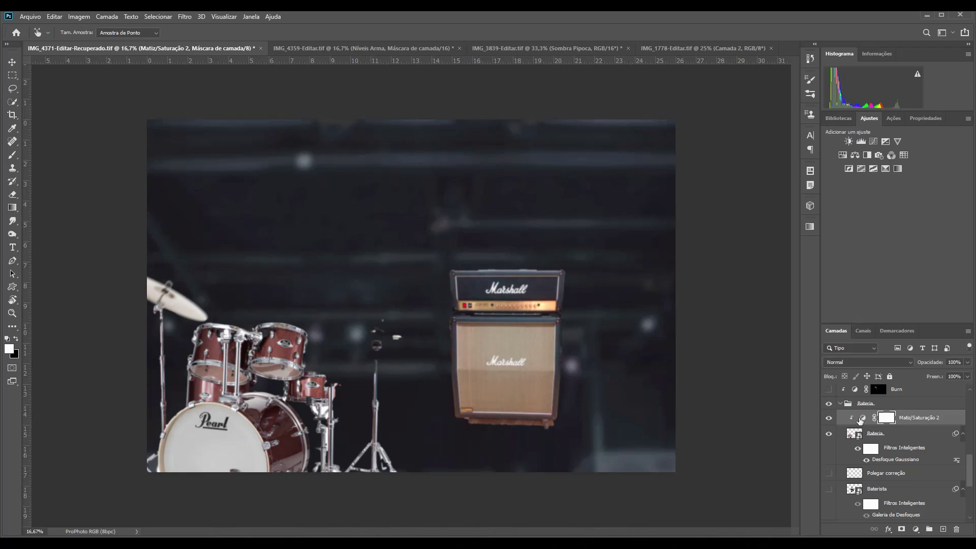
pyautogui.click(861, 418)
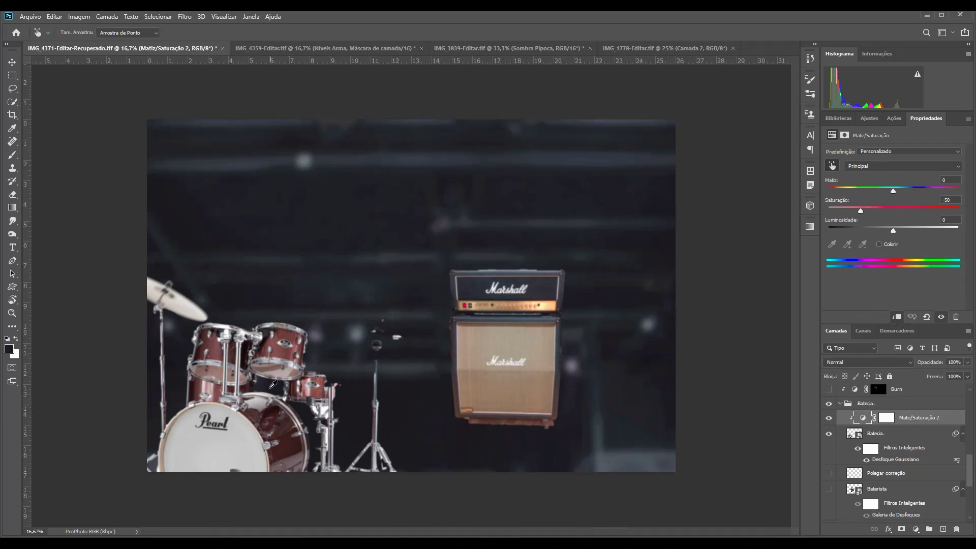
pyautogui.click(829, 418)
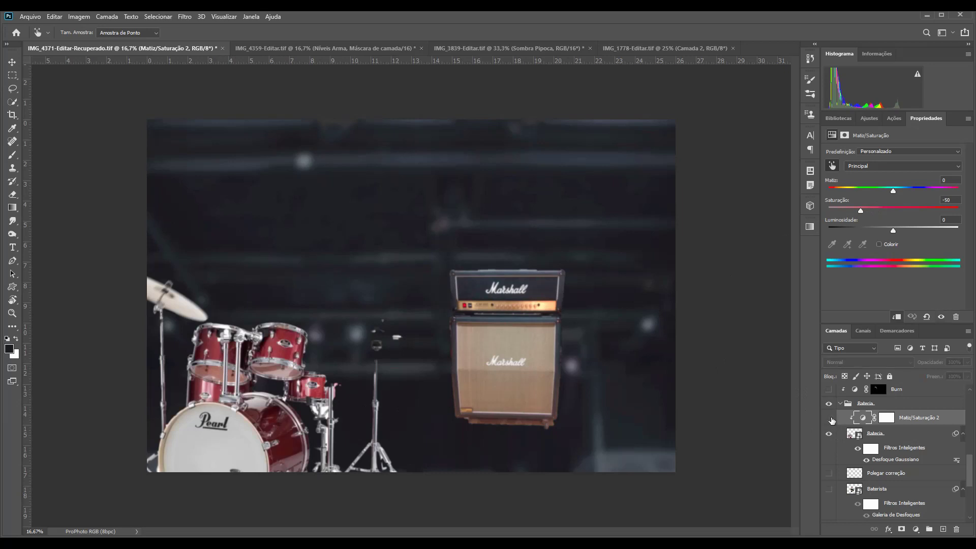
pyautogui.click(829, 418)
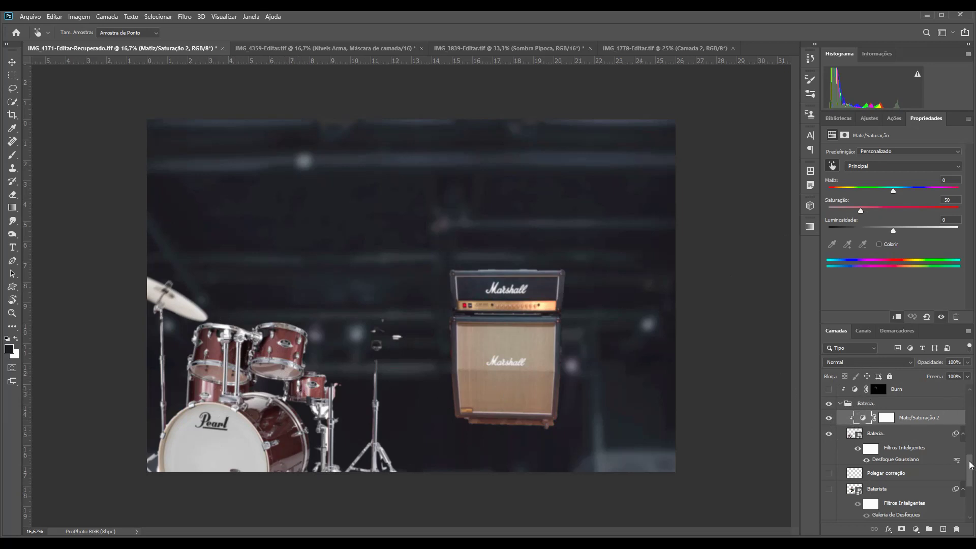
# - Turn on the amp's Matiz/Saturação 3, compare it on and off, then show all band layers
pyautogui.scroll(-3, 971, 464)
pyautogui.scroll(-2, 915, 448)
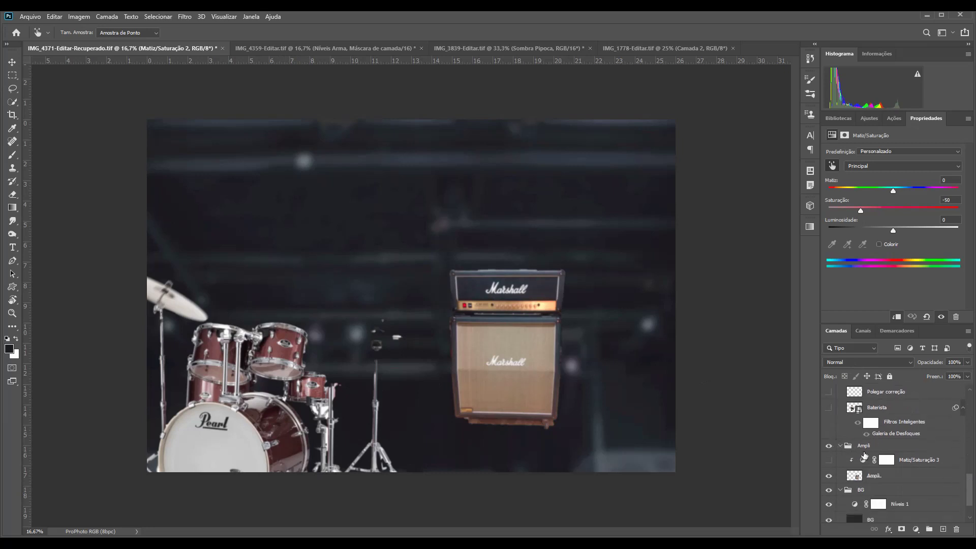
pyautogui.click(830, 460)
pyautogui.click(861, 460)
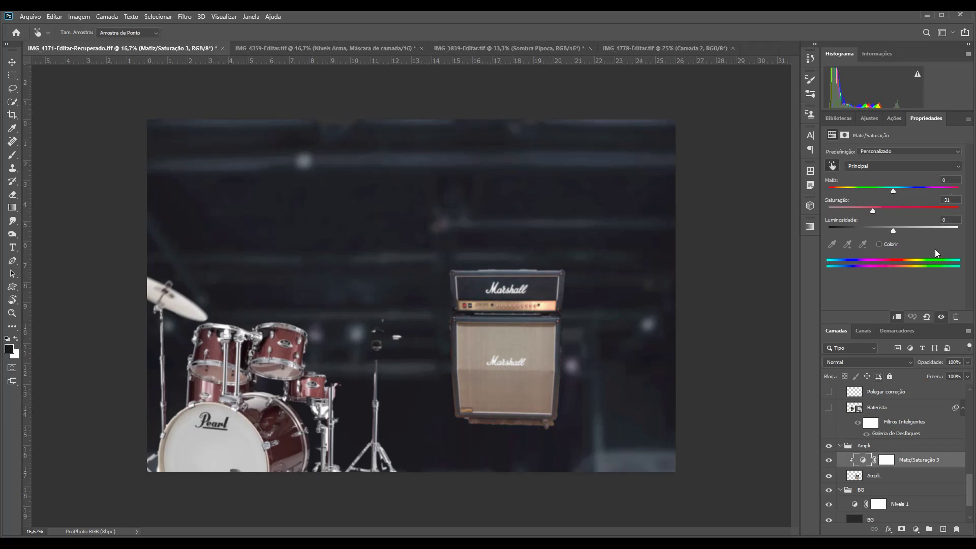
pyautogui.click(831, 461)
pyautogui.click(829, 461)
pyautogui.keyDown('alt'); pyautogui.click(827, 409); pyautogui.keyUp('alt')
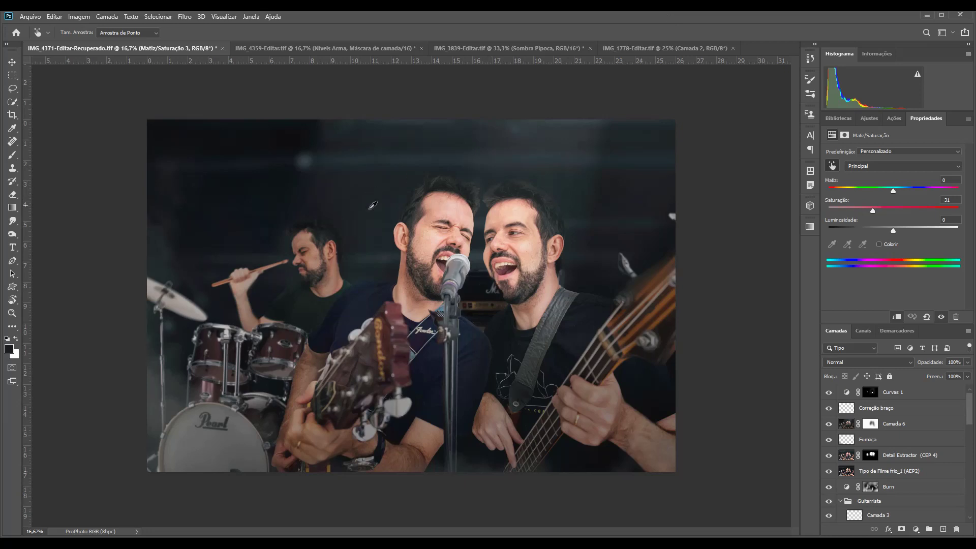
# - Duplicate the band photo's Guitarrista layer into the IMG_3839-Editar.tif popcorn document
pyautogui.click(519, 49)
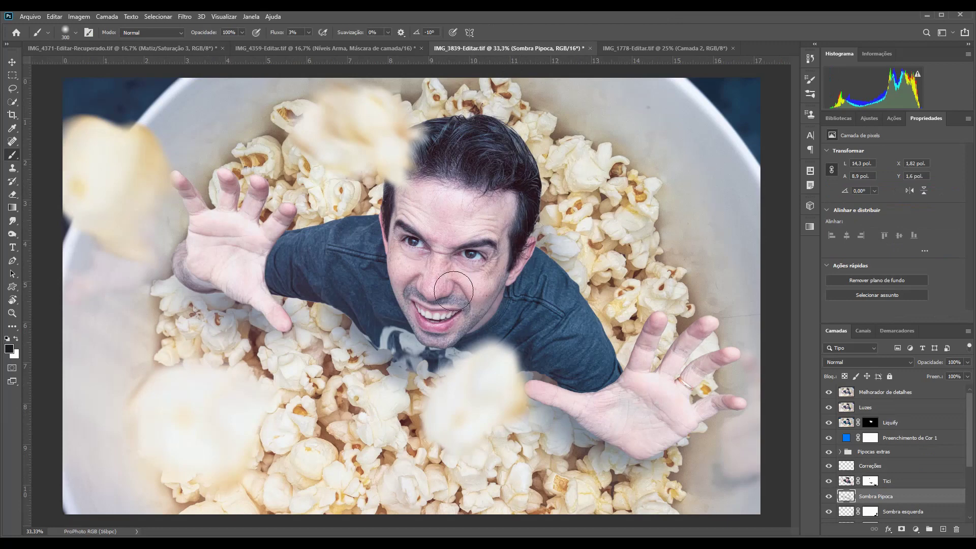
pyautogui.click(163, 52)
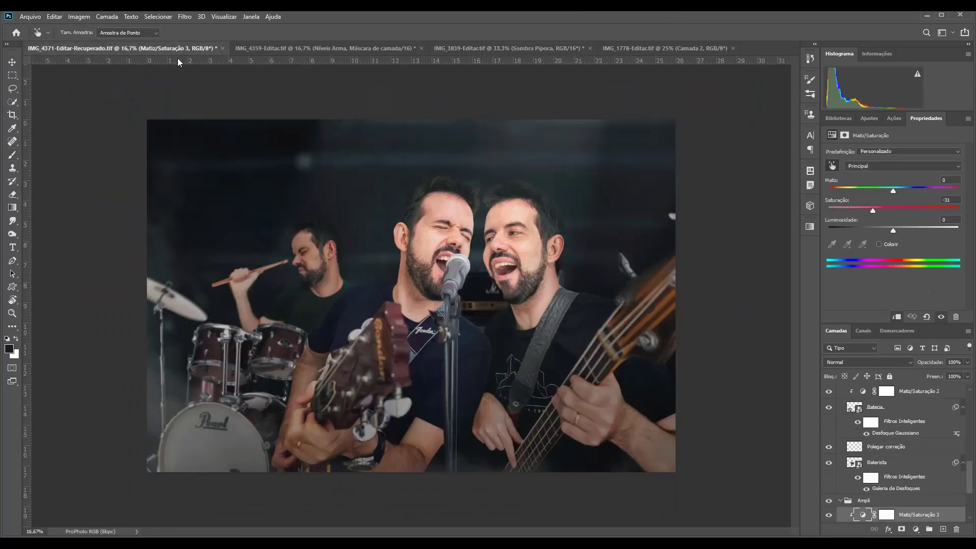
pyautogui.click(968, 449)
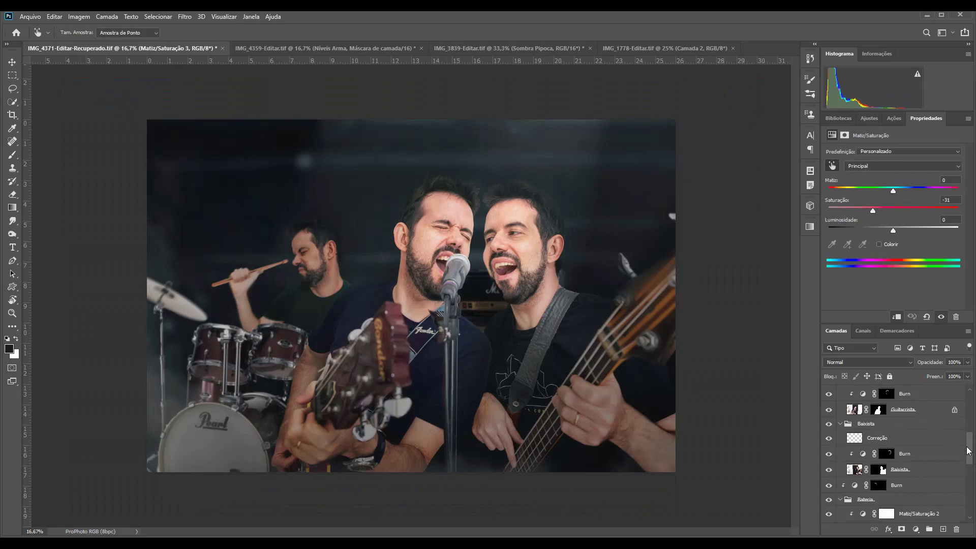
pyautogui.click(911, 410)
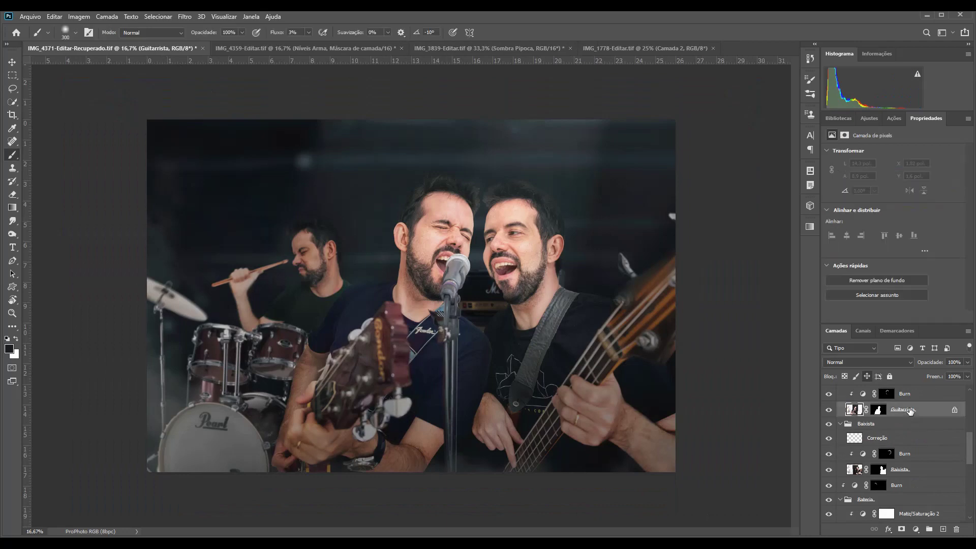
pyautogui.rightClick(910, 411)
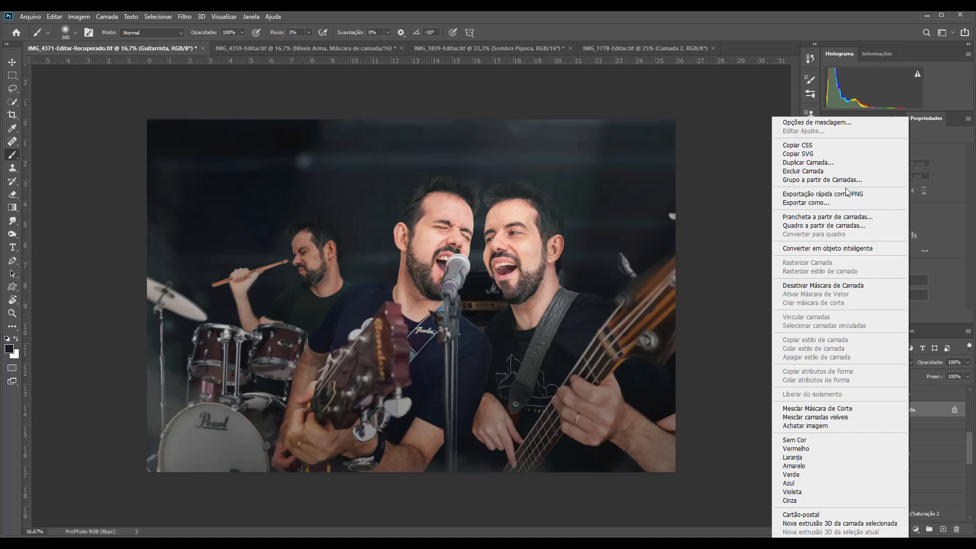
pyautogui.click(839, 164)
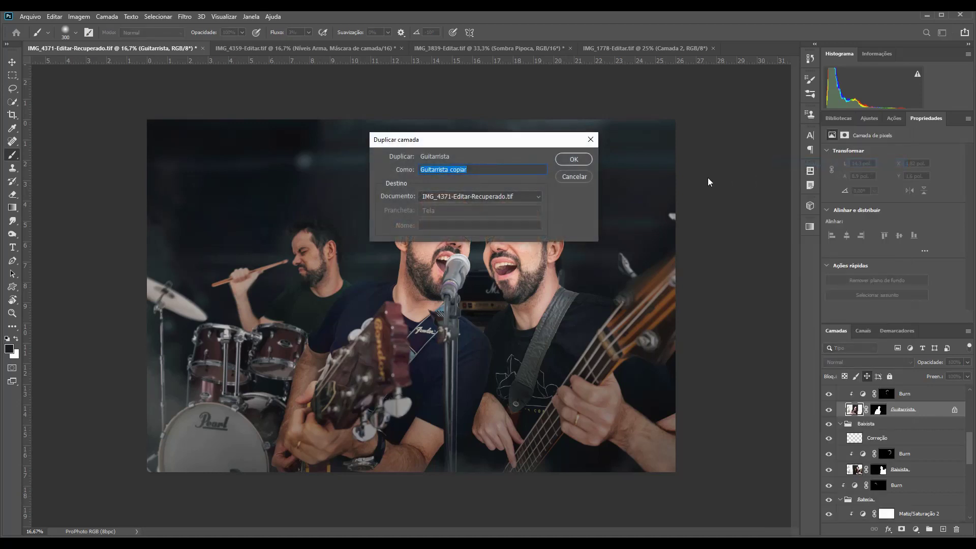
pyautogui.click(512, 198)
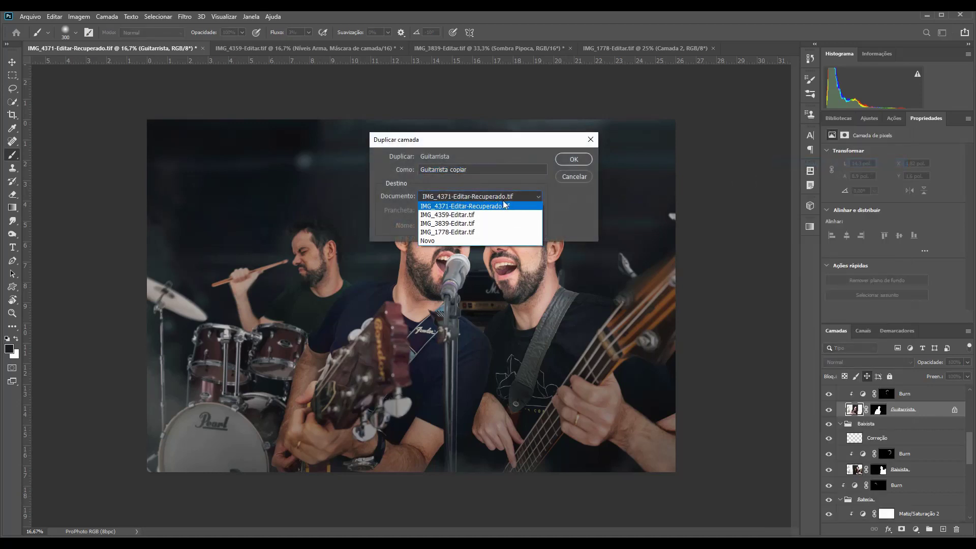
pyautogui.click(472, 223)
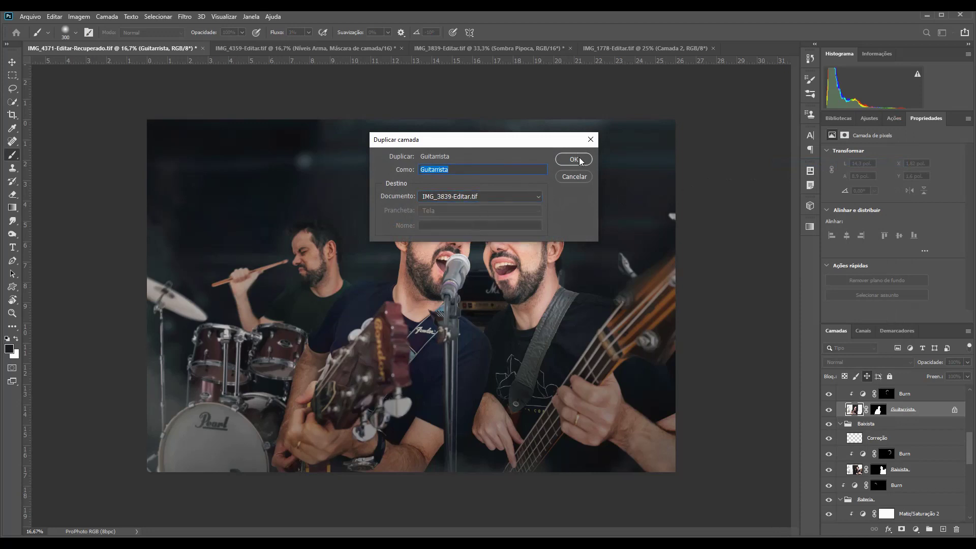
pyautogui.click(580, 157)
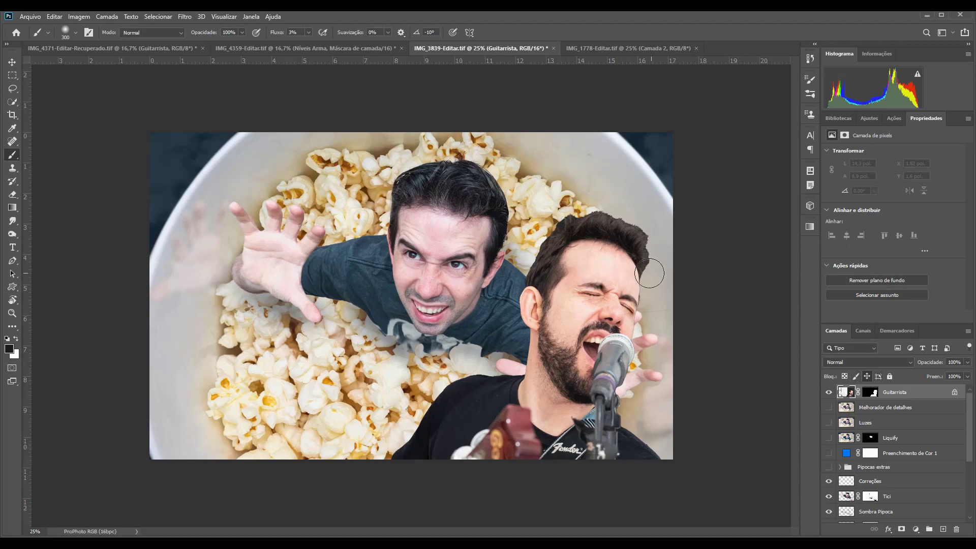
# - Open Match Color using the popcorn image's Tici layer as the colour source
pyautogui.click(80, 16)
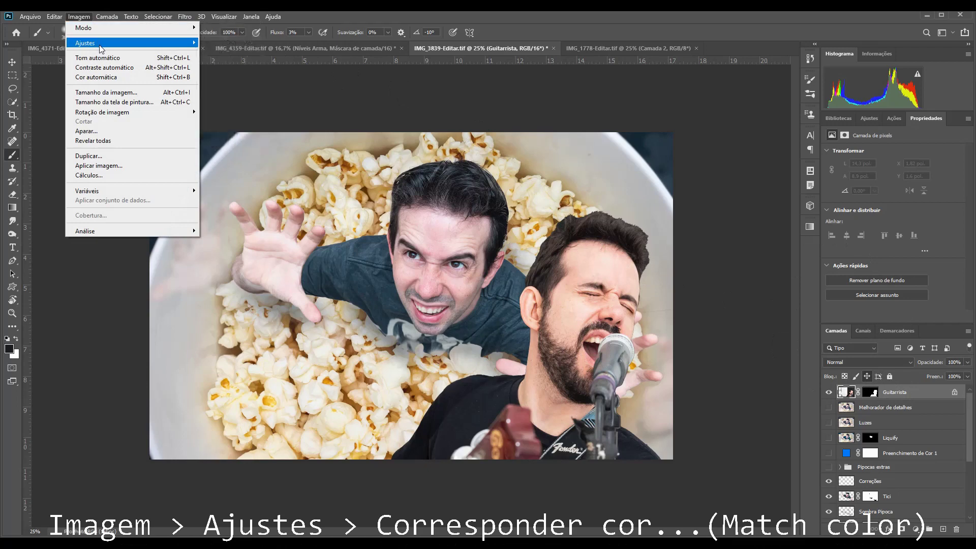
pyautogui.moveTo(86, 43)
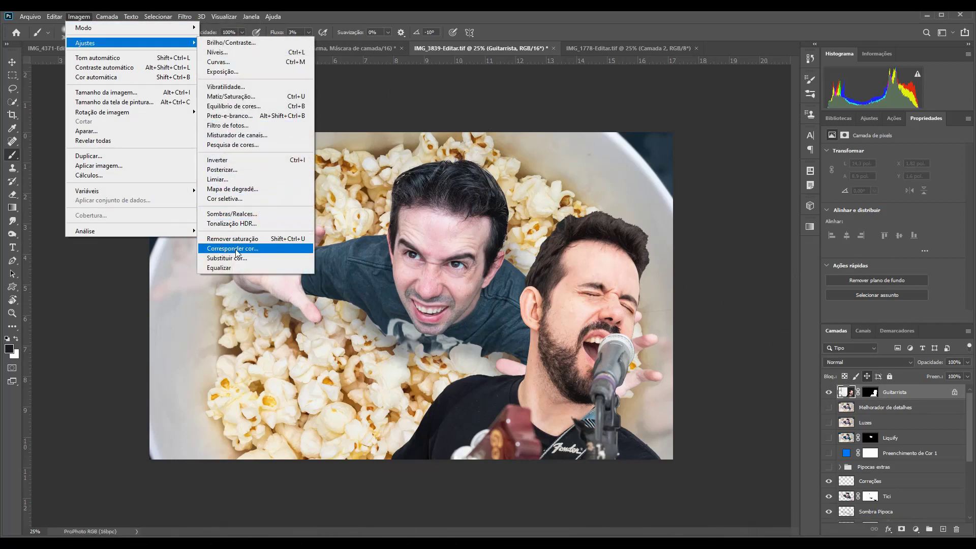
pyautogui.click(221, 248)
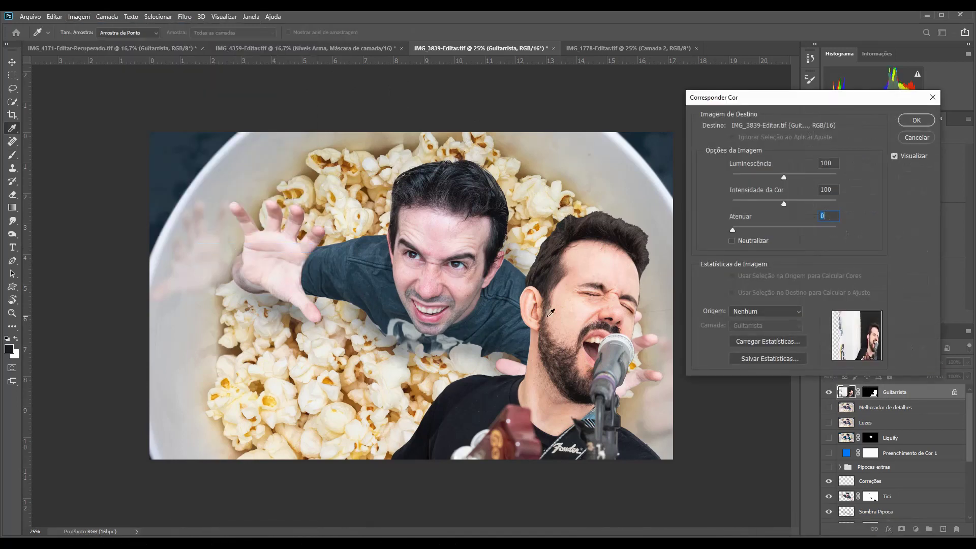
pyautogui.click(771, 309)
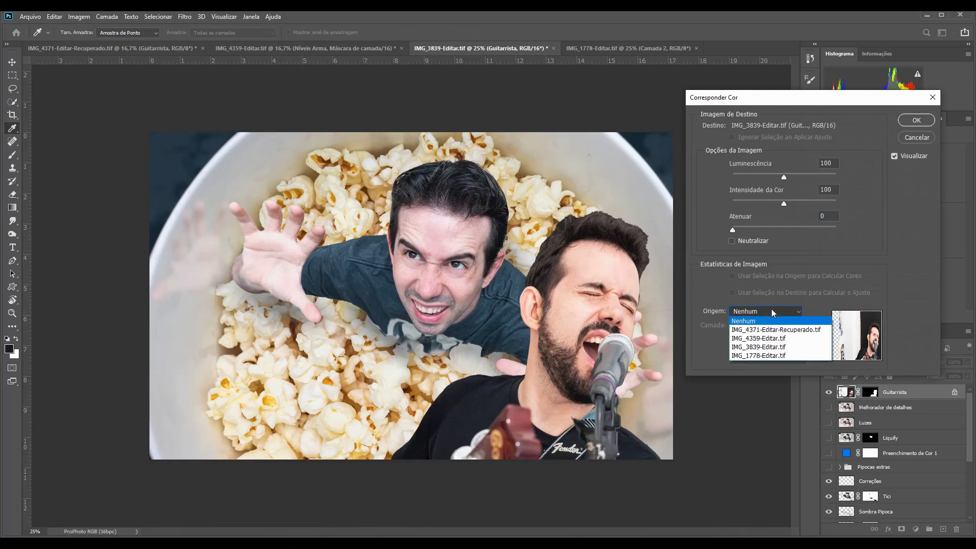
pyautogui.click(762, 348)
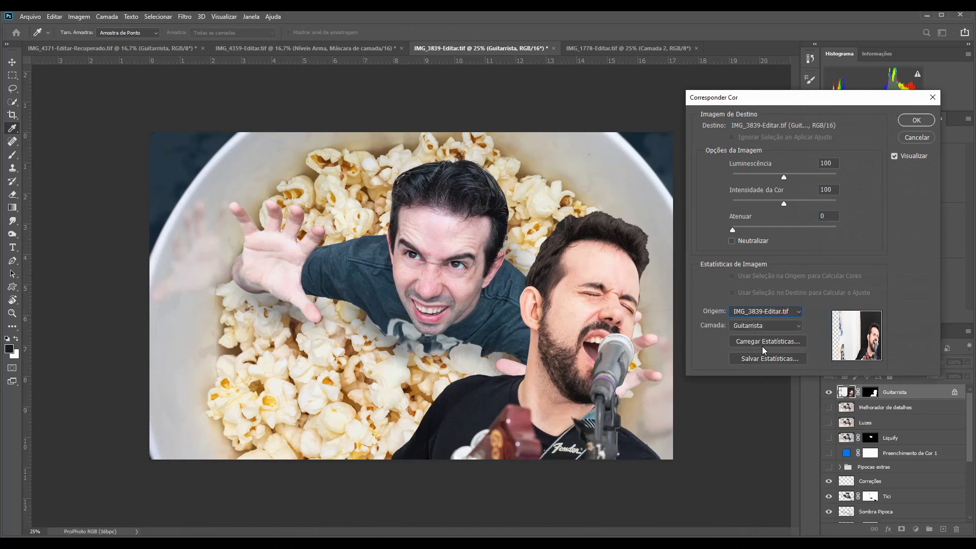
pyautogui.click(790, 324)
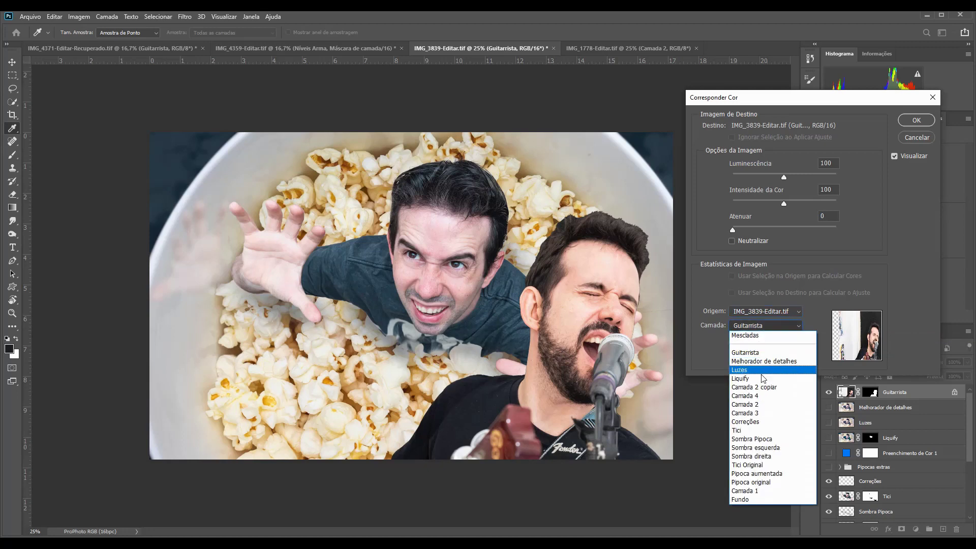
pyautogui.click(752, 430)
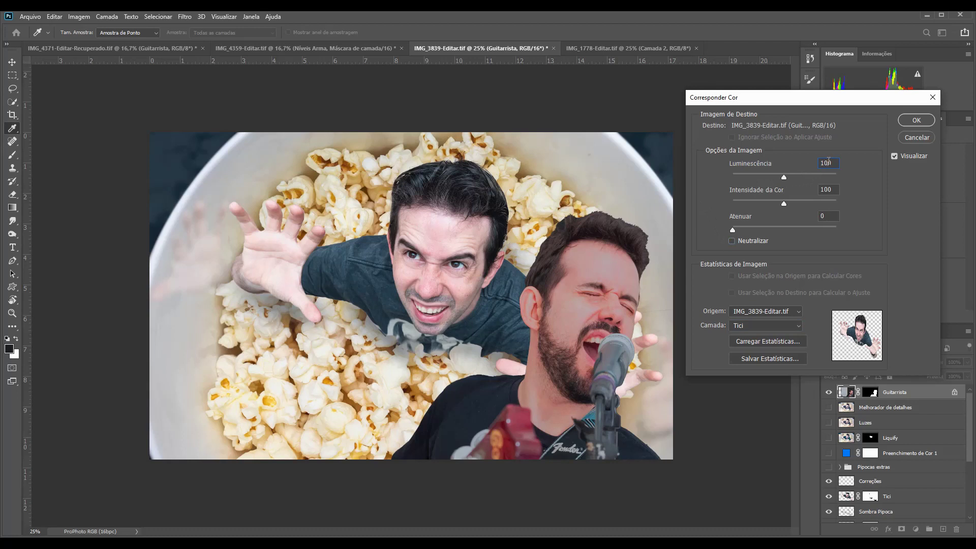
# - Set Match Color luminance 150, colour intensity 74 and fade 32
pyautogui.press('Up')
pyautogui.moveTo(785, 177); pyautogui.dragTo(810, 178)
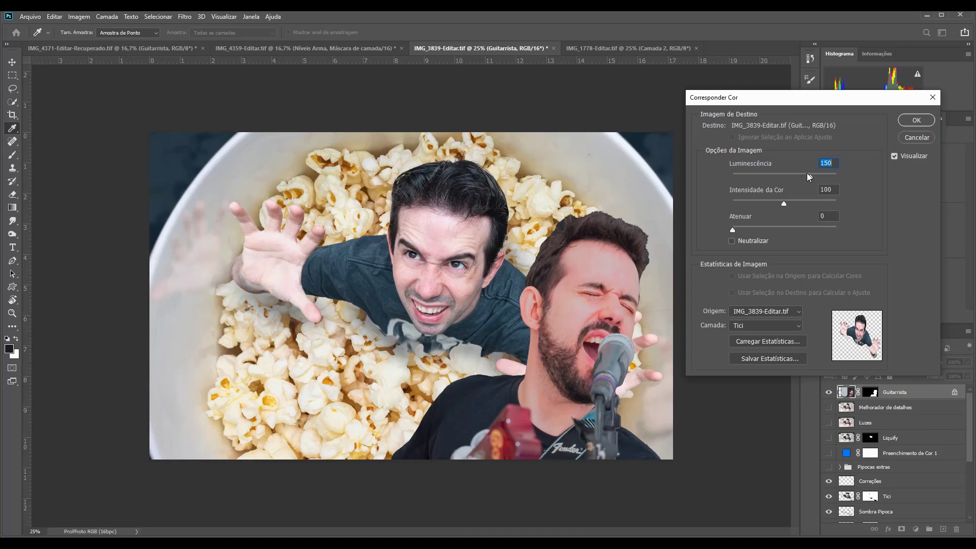
pyautogui.click(776, 201)
pyautogui.click(771, 203)
pyautogui.click(835, 227)
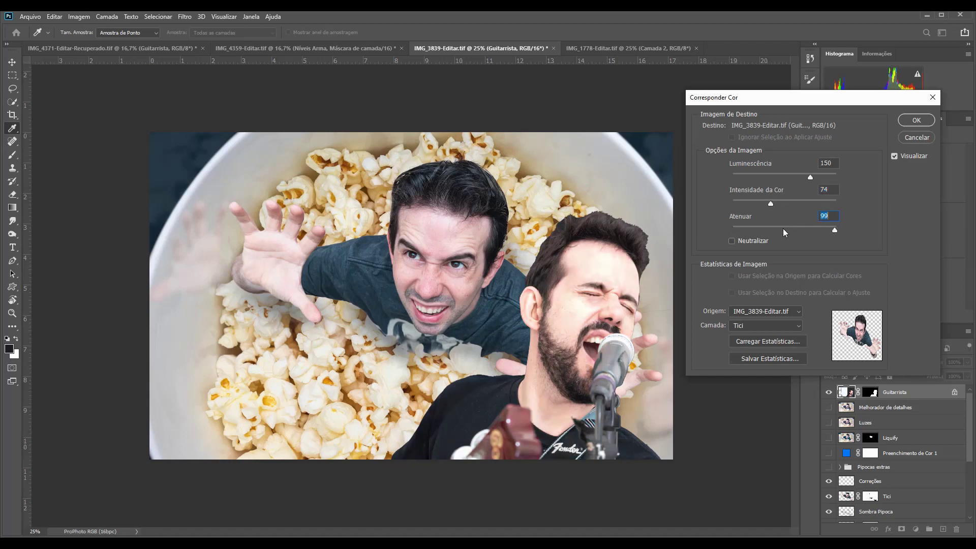
pyautogui.click(749, 227)
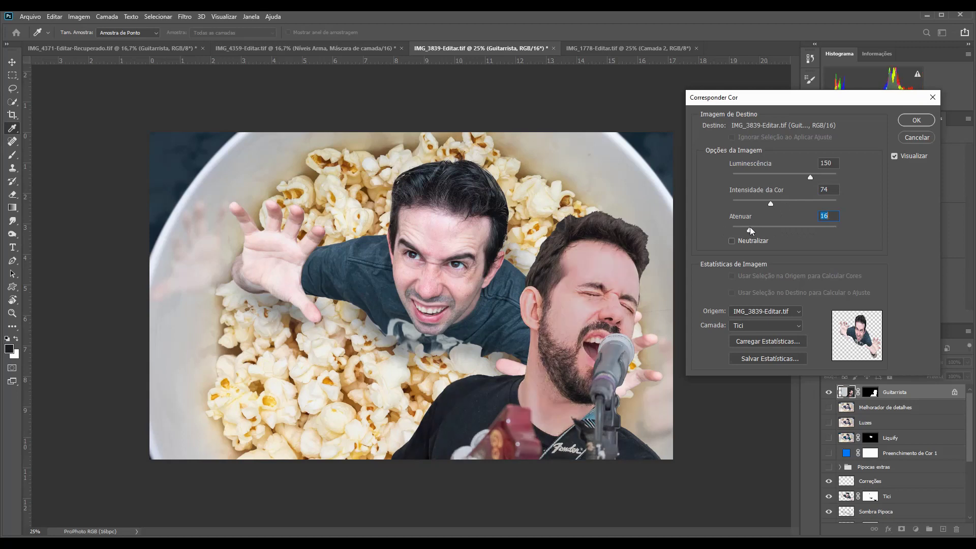
pyautogui.moveTo(758, 229); pyautogui.dragTo(767, 231)
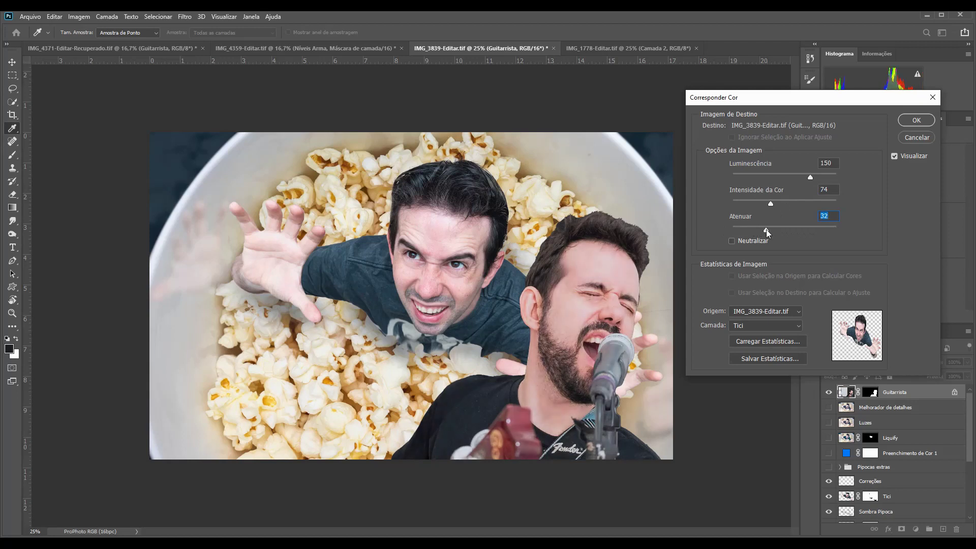
# - Try Neutralize and leave it off, then toggle Preview to compare the colour match
pyautogui.click(756, 240)
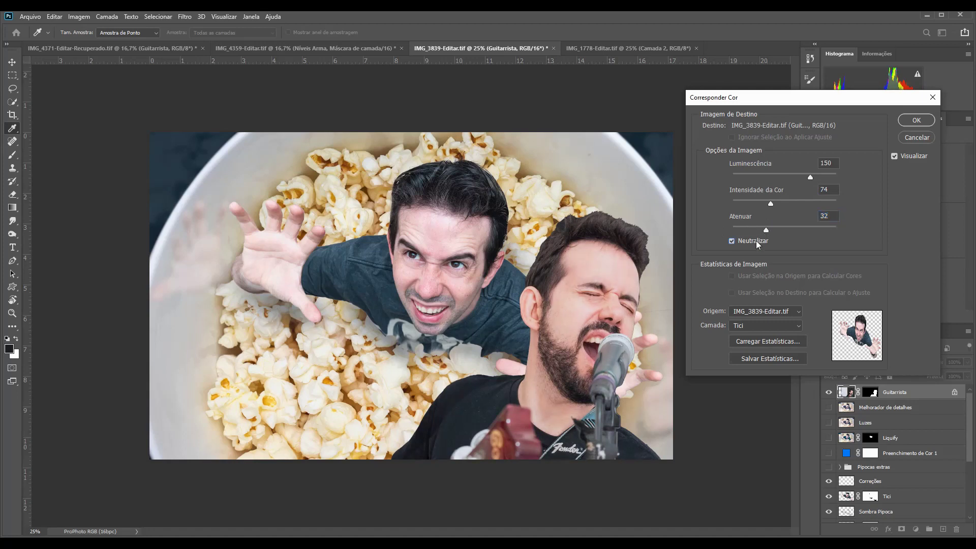
pyautogui.click(746, 244)
pyautogui.click(895, 156)
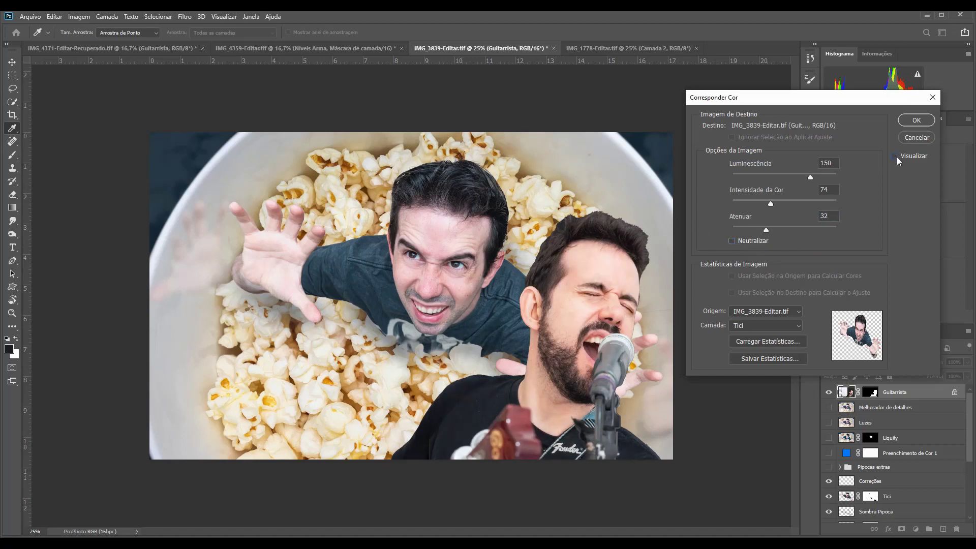
pyautogui.click(895, 156)
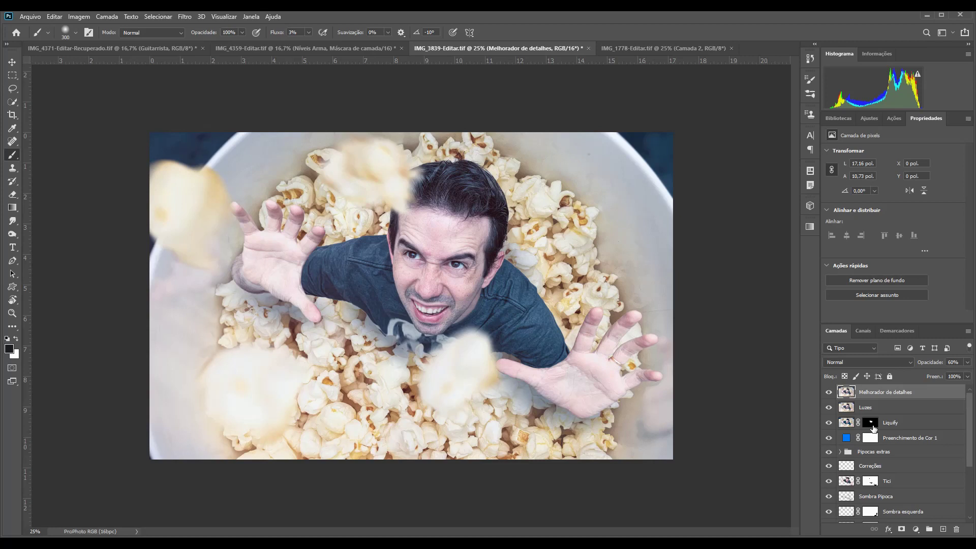
# - Hide the top detail, light and liquify layers, comparing the blue colour fill on and off
pyautogui.moveTo(829, 392); pyautogui.dragTo(828, 440)
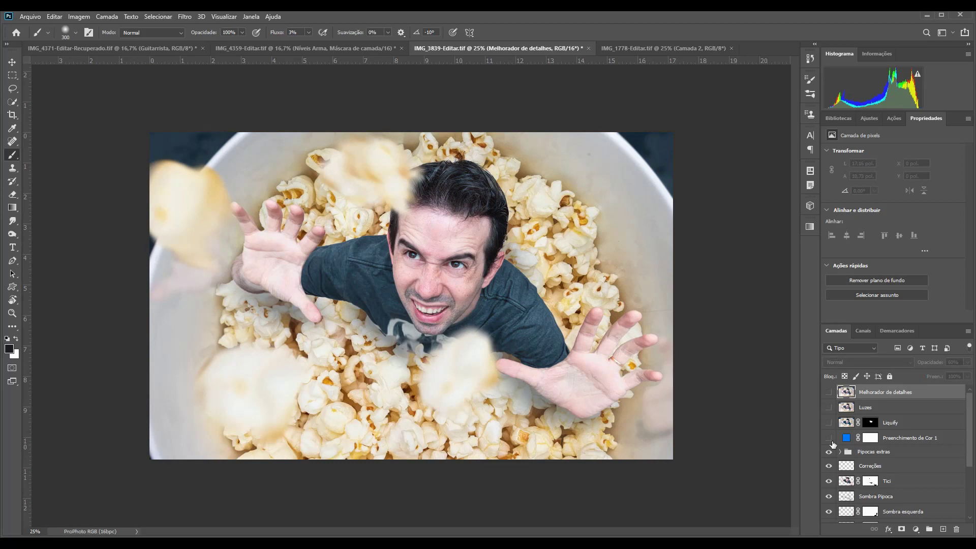
pyautogui.click(829, 439)
pyautogui.click(829, 439)
pyautogui.click(829, 438)
# - Stamp the visible popcorn image into a merged Camada 5 above the Pipocas extras group
pyautogui.click(873, 455)
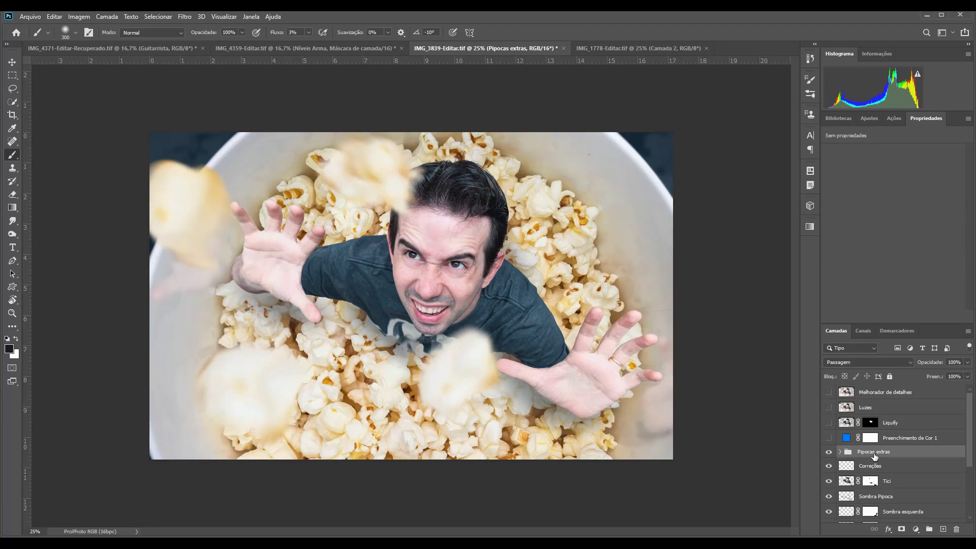
pyautogui.hotkey('ctrl', 'shift', 'alt', 'e')
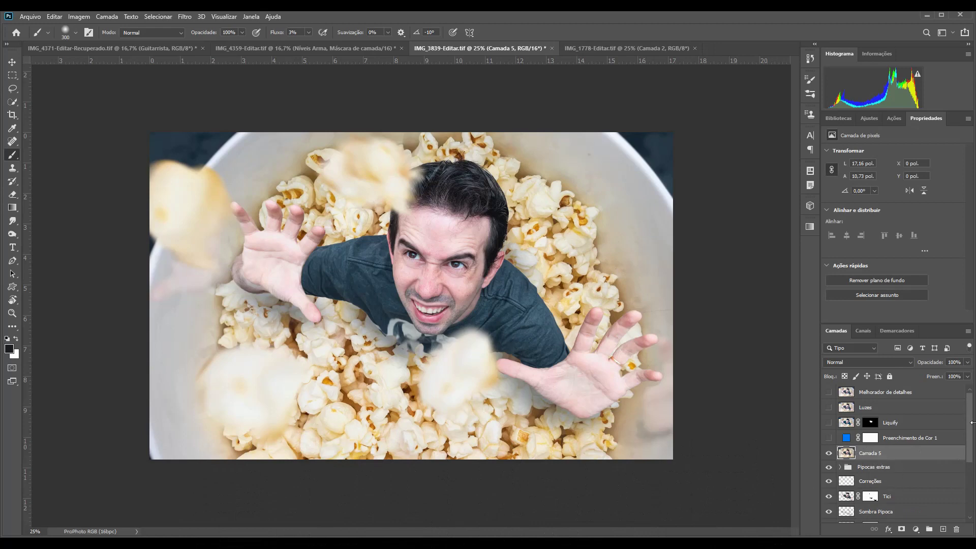
pyautogui.click(185, 16)
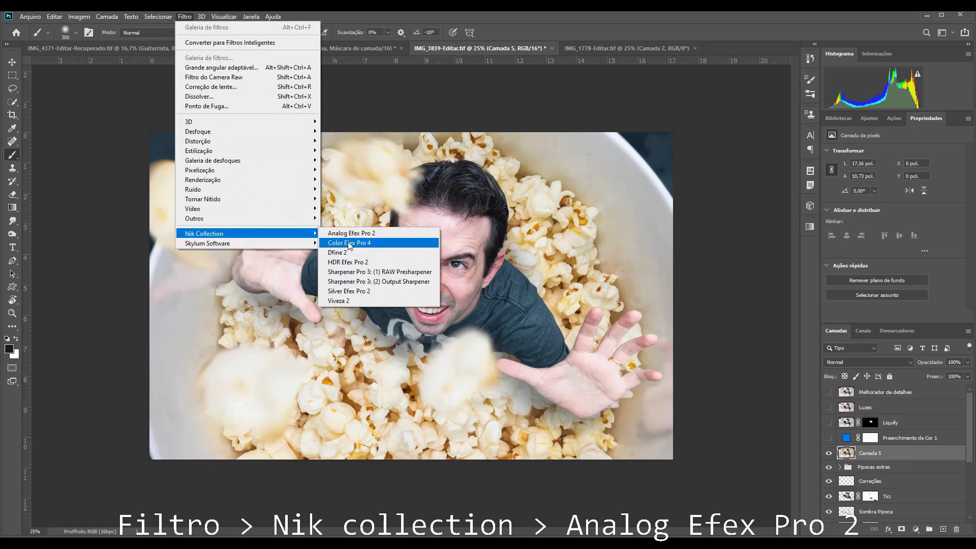
# - Launch Analog Efex Pro 2 and try warm film types in a custom Camera Kit
pyautogui.click(353, 235)
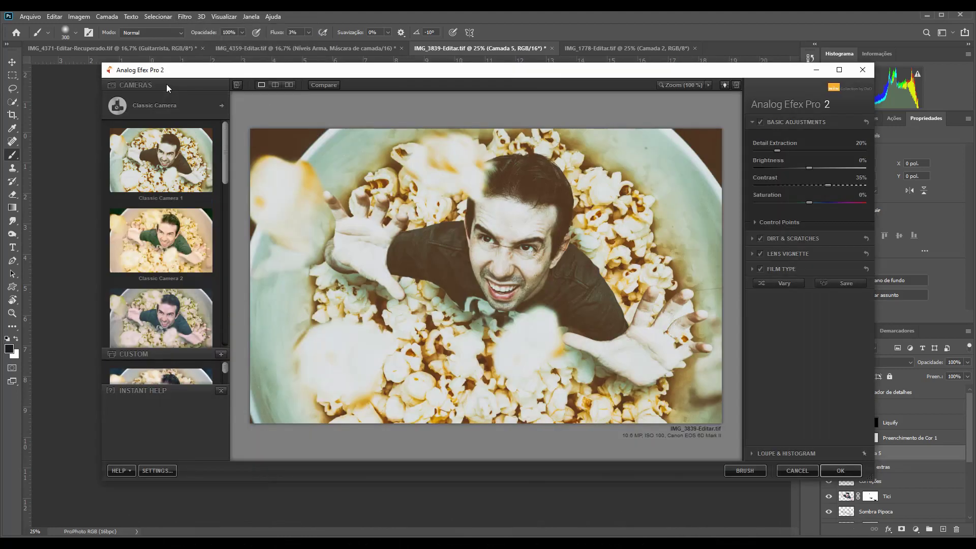
pyautogui.moveTo(168, 105)
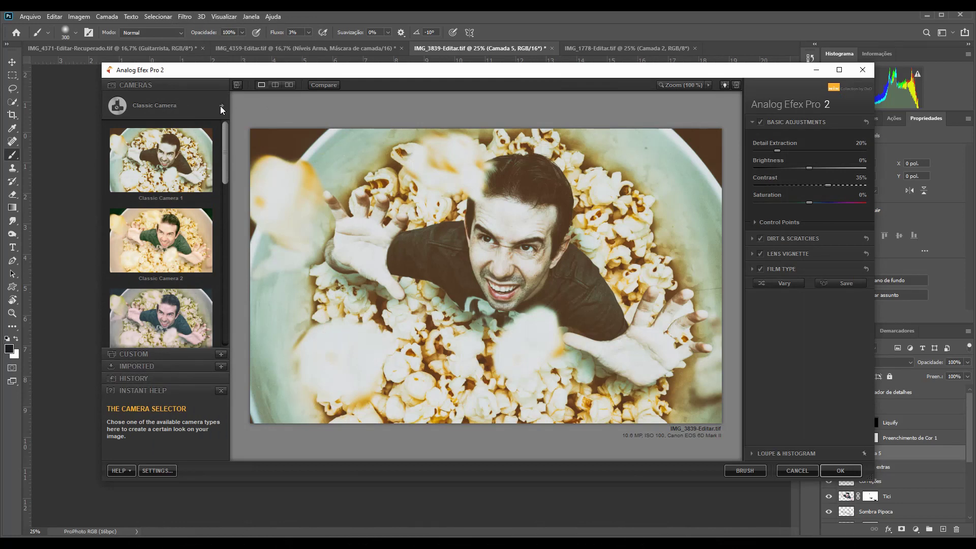
pyautogui.click(220, 106)
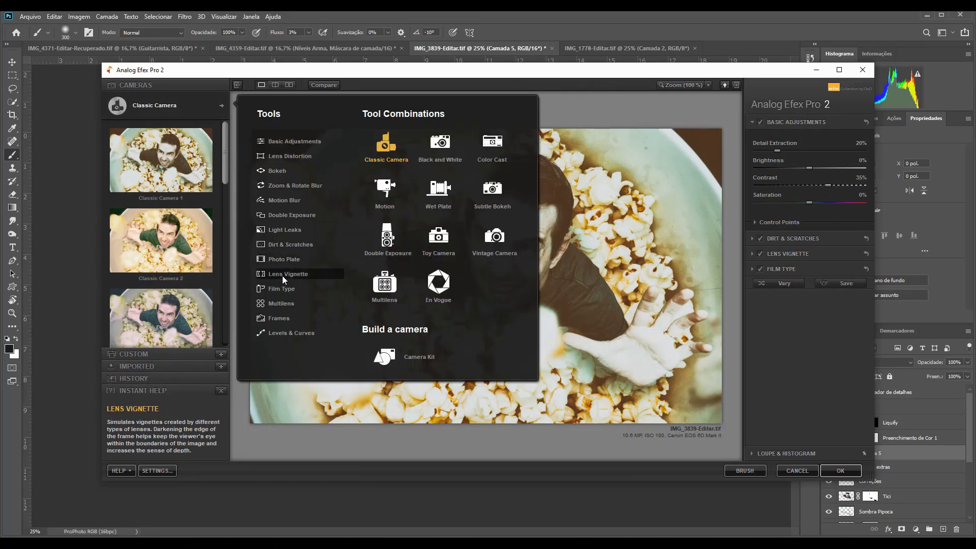
pyautogui.click(279, 288)
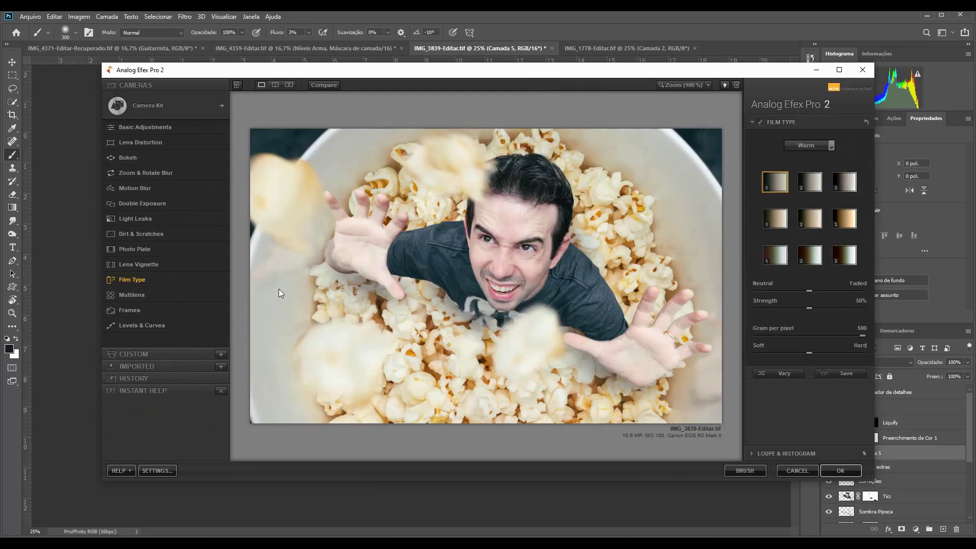
pyautogui.click(771, 216)
pyautogui.click(774, 258)
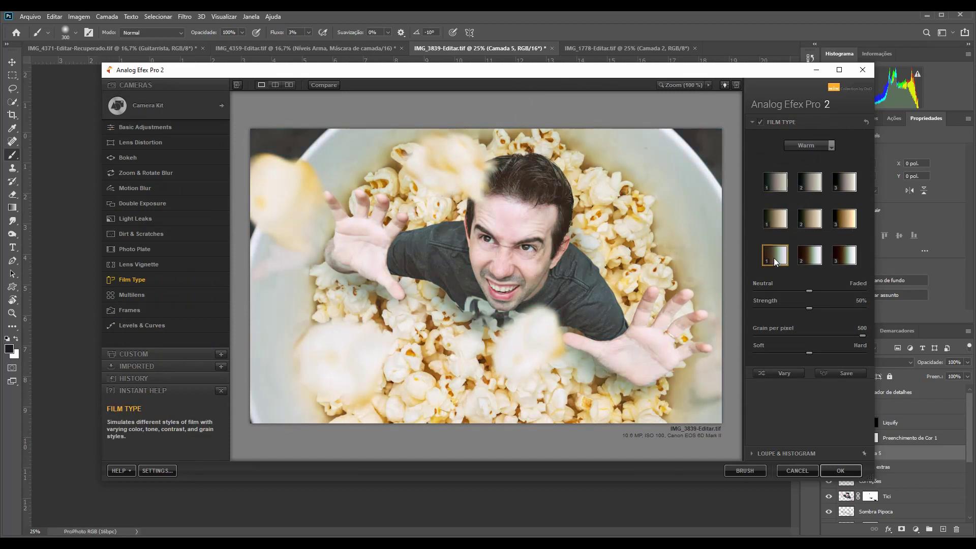
# - Try several Cool film type presets on the popcorn composite
pyautogui.click(823, 148)
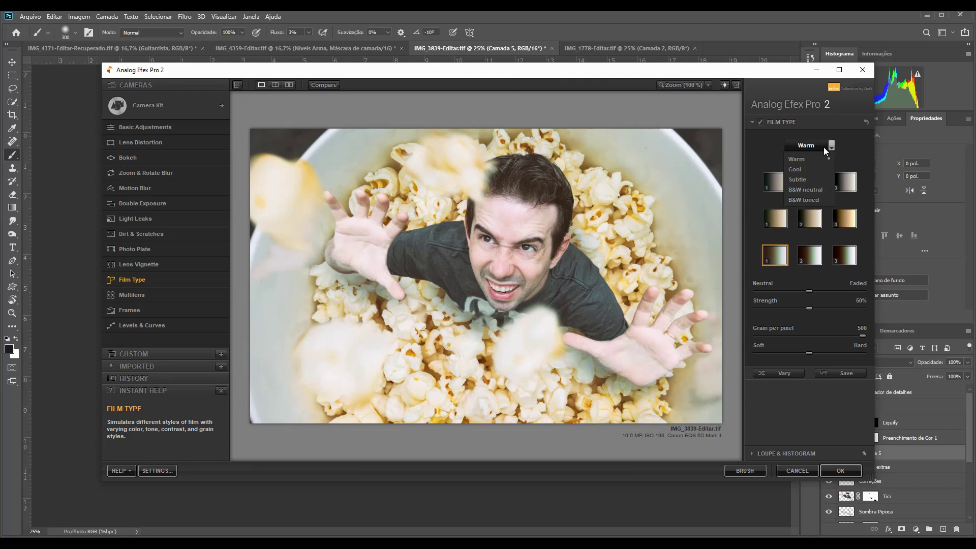
pyautogui.click(805, 168)
pyautogui.click(782, 187)
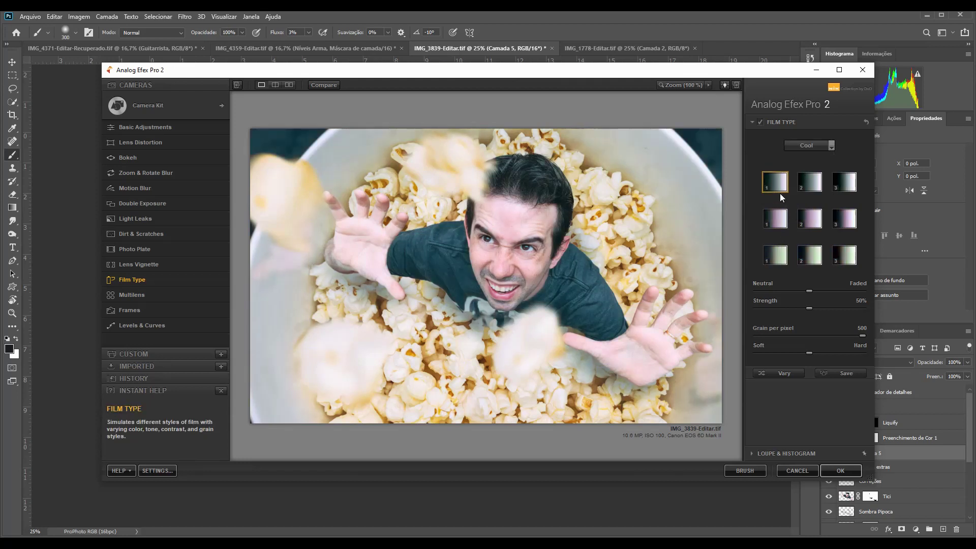
pyautogui.click(783, 223)
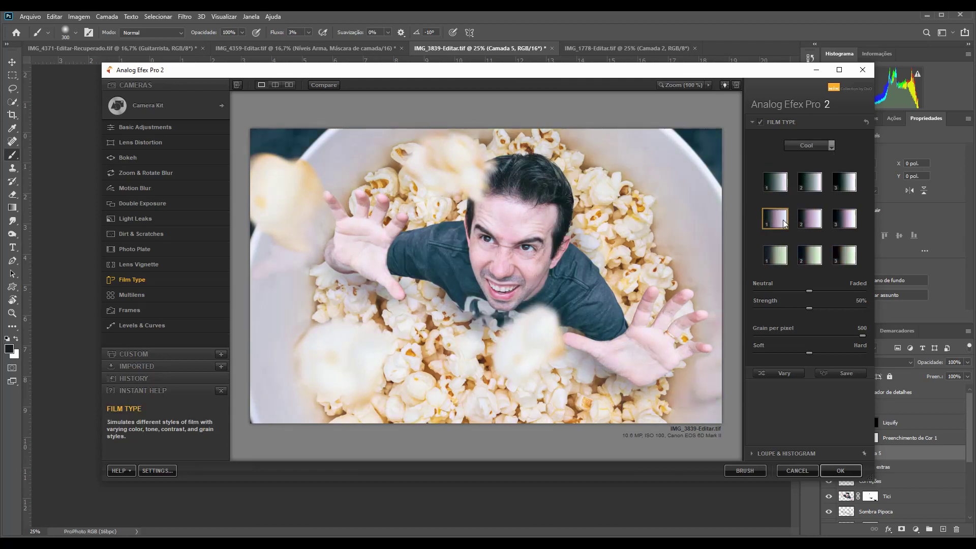
pyautogui.click(779, 264)
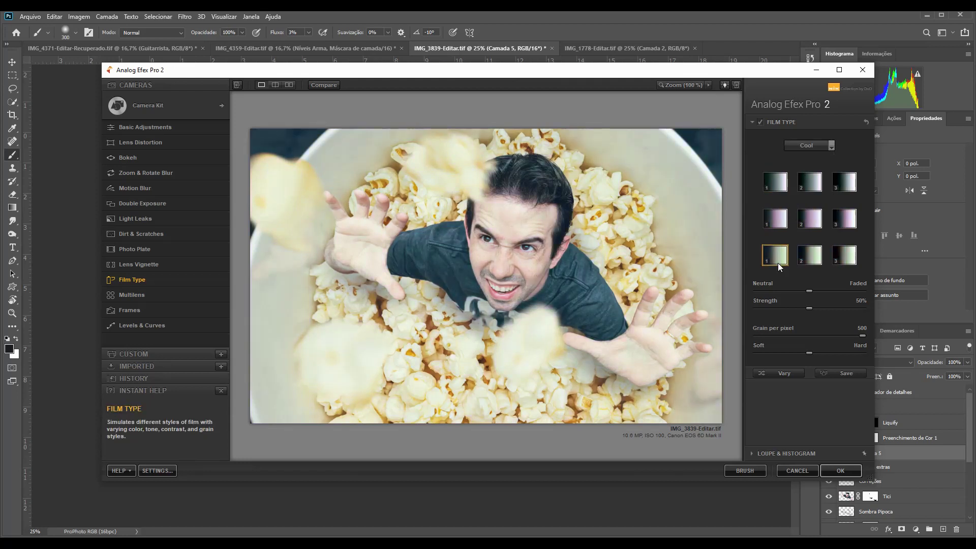
# - Apply the first Subtle film type preset at 94% strength
pyautogui.click(819, 146)
pyautogui.click(813, 177)
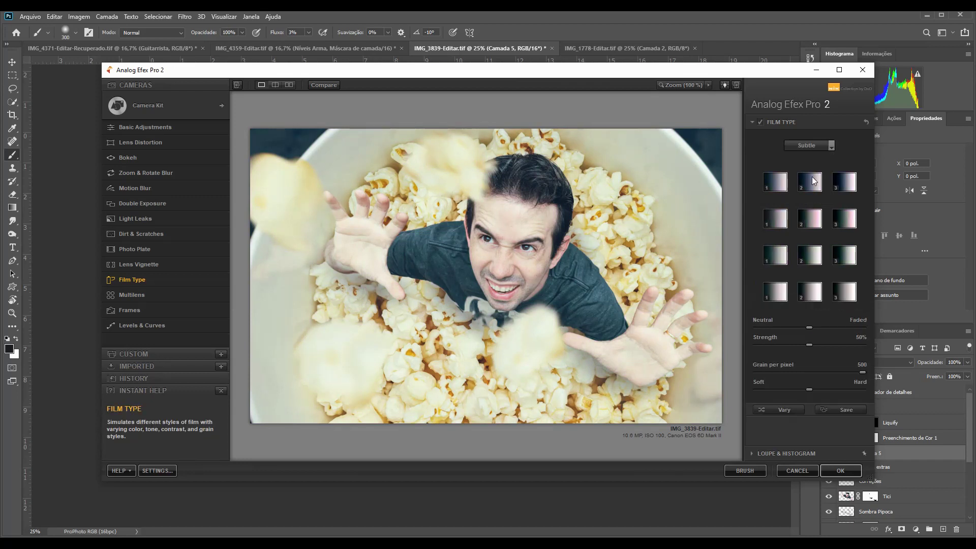
pyautogui.click(781, 179)
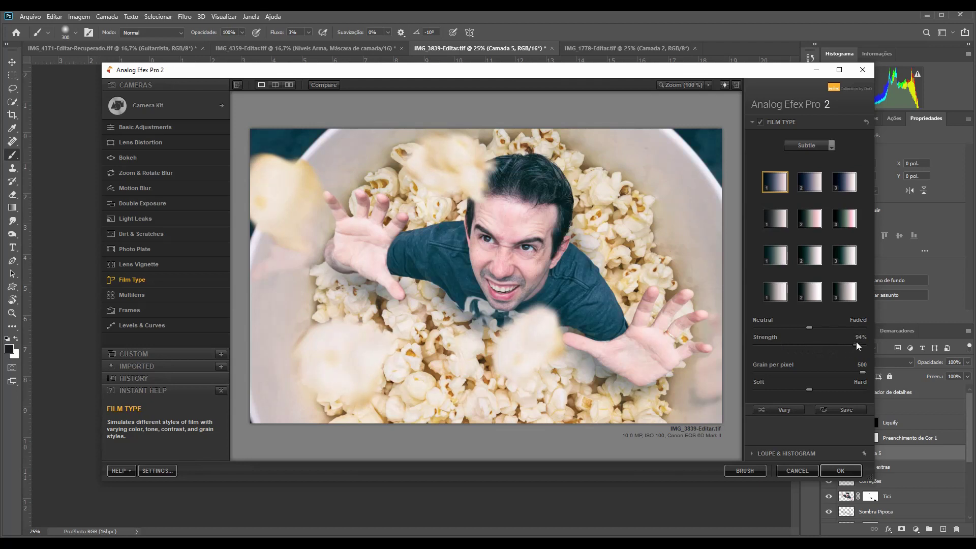
pyautogui.click(760, 123)
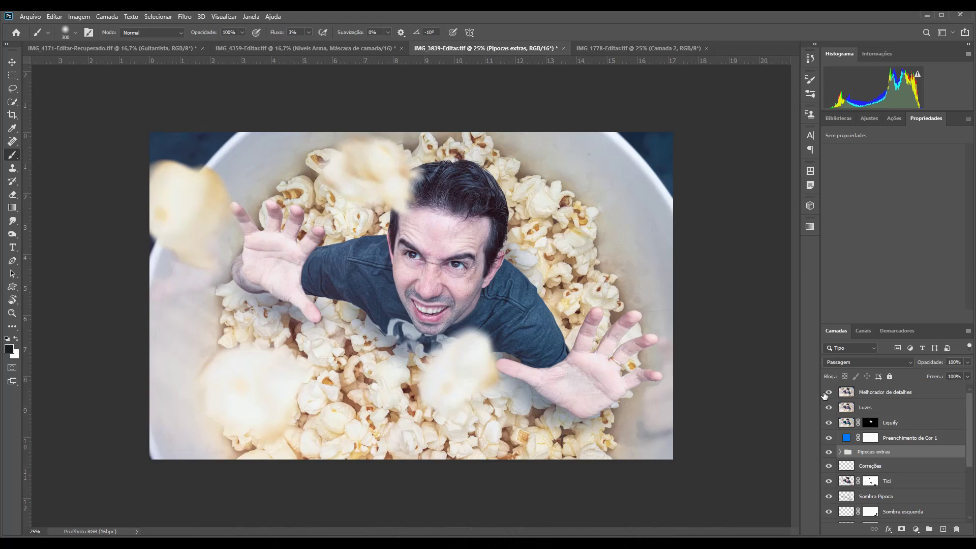
# - In the zipper-face document, hide Camada 2, Vibratilidade 1 and Camada 3, then stamp Camada 4 above Recheio
pyautogui.hotkey('ctrl', 'Tab')
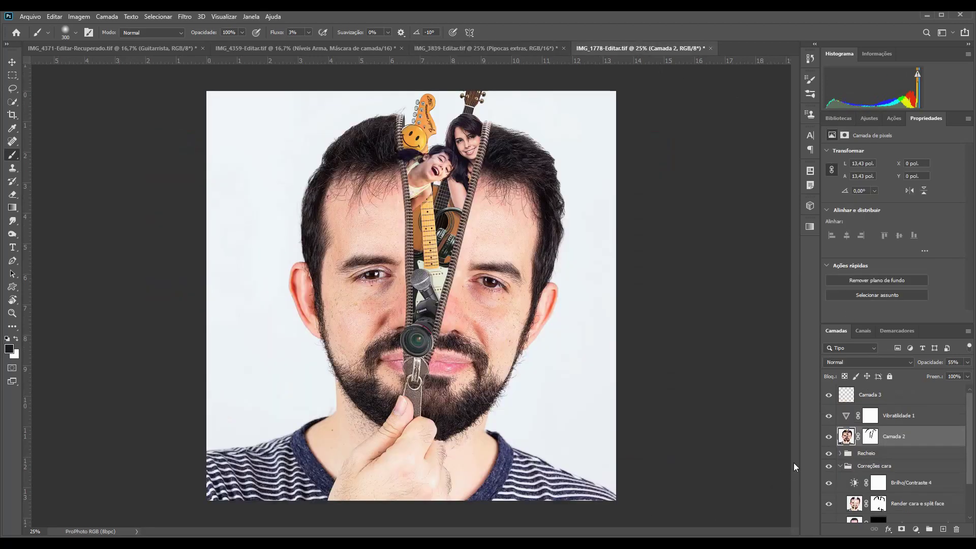
pyautogui.click(830, 437)
pyautogui.click(830, 437)
pyautogui.click(829, 437)
pyautogui.click(829, 416)
pyautogui.click(830, 395)
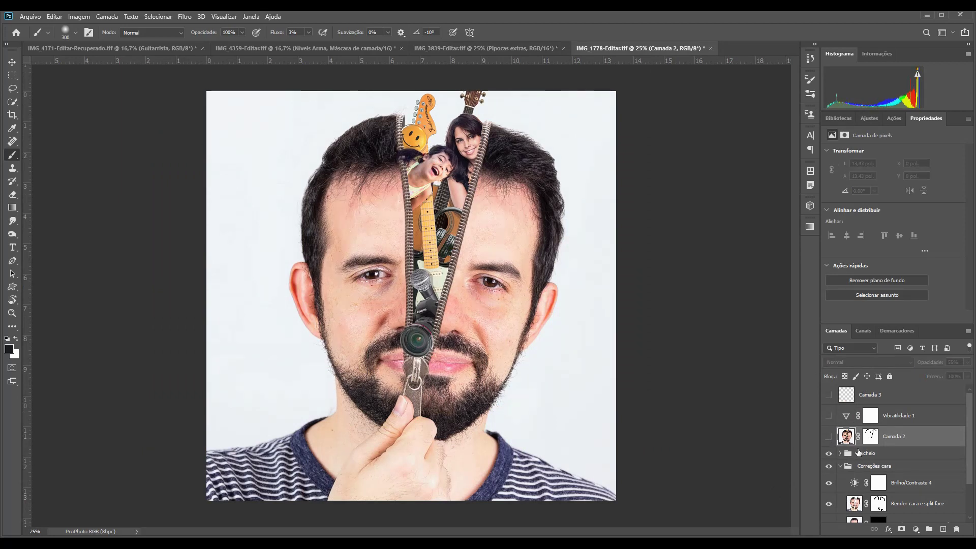
pyautogui.click(860, 453)
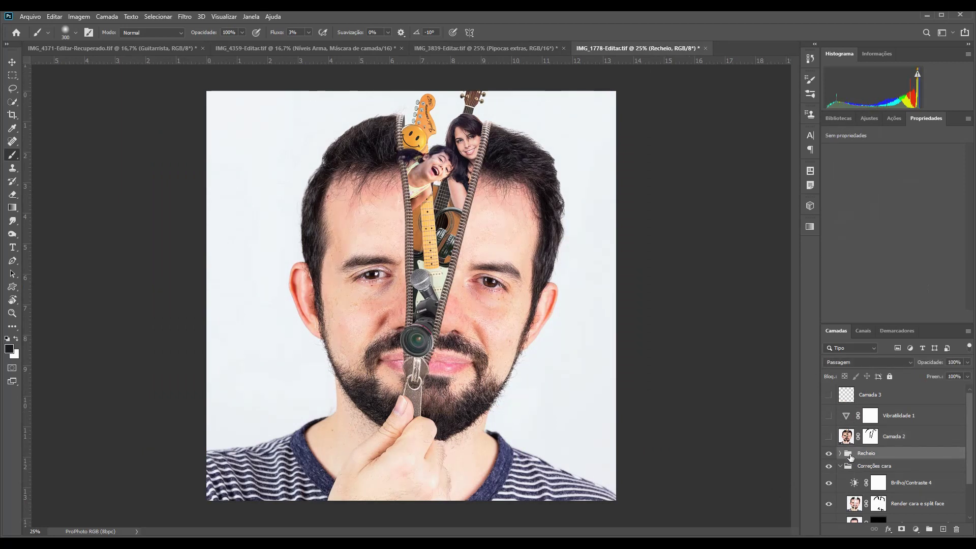
pyautogui.hotkey('ctrl', 'shift', 'alt', 'e')
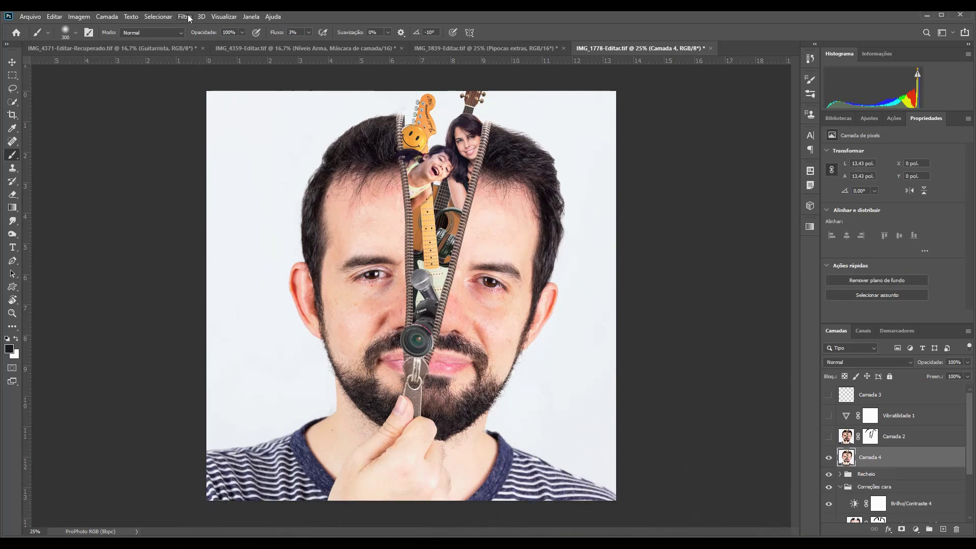
# - Apply Filter Gallery's Arestas Posterizadas to Camada 4 with thickness 2, intensity 1, posterization 2
pyautogui.click(187, 17)
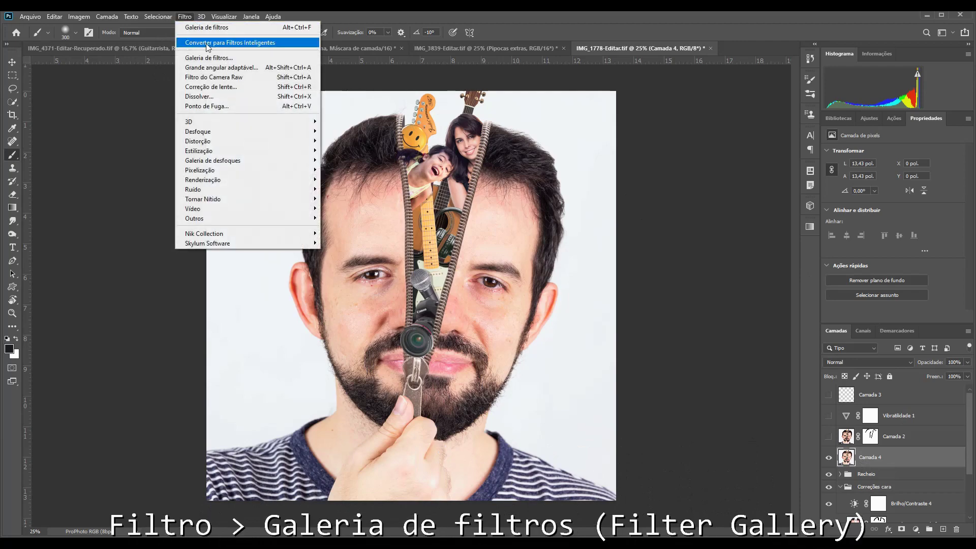
pyautogui.click(224, 59)
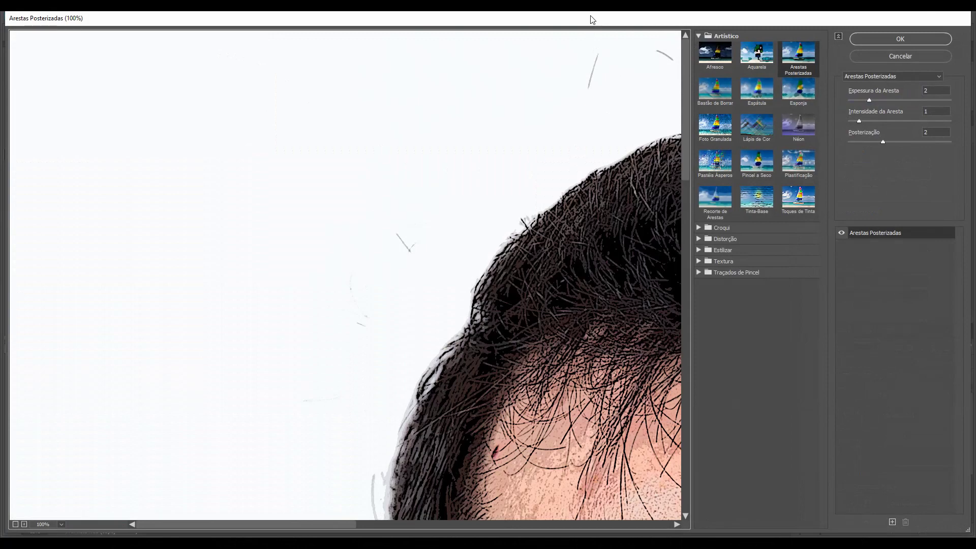
pyautogui.hotkey('ctrl', '-')
pyautogui.hotkey('ctrl', '-')
pyautogui.hotkey('ctrl', '-')
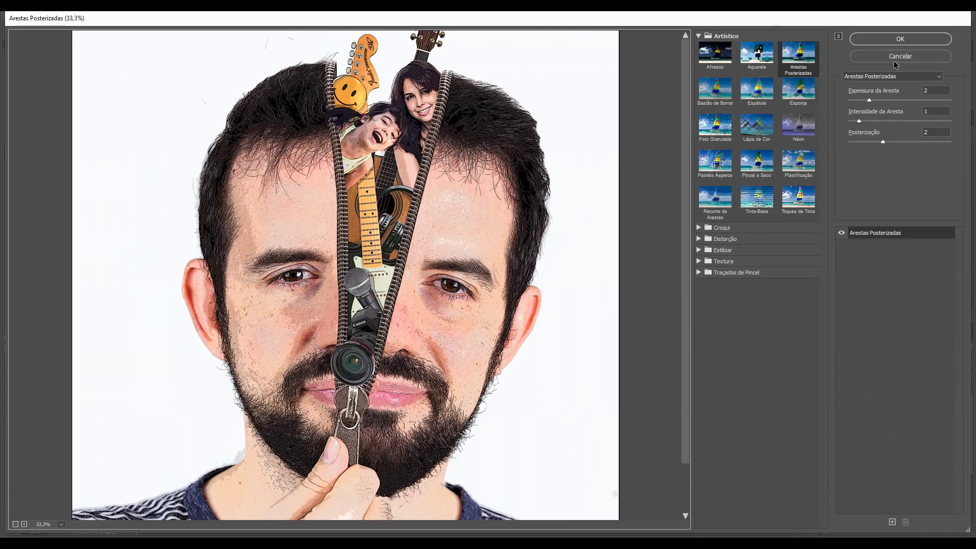
pyautogui.click(905, 37)
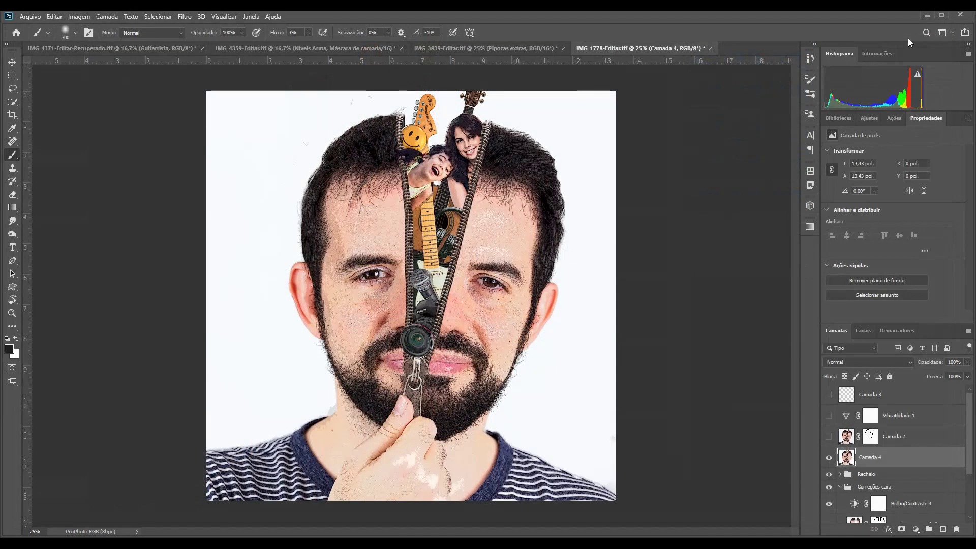
# - Toggle the Camada 4 face layer to compare, leaving it hidden
pyautogui.click(899, 436)
pyautogui.click(892, 462)
pyautogui.press('5')
pyautogui.press('5')
pyautogui.press('v')
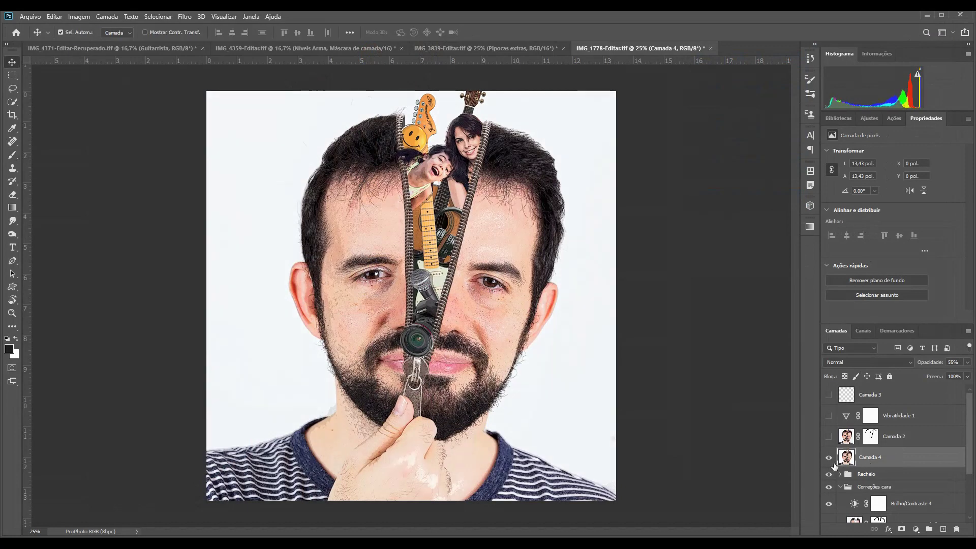
pyautogui.click(829, 457)
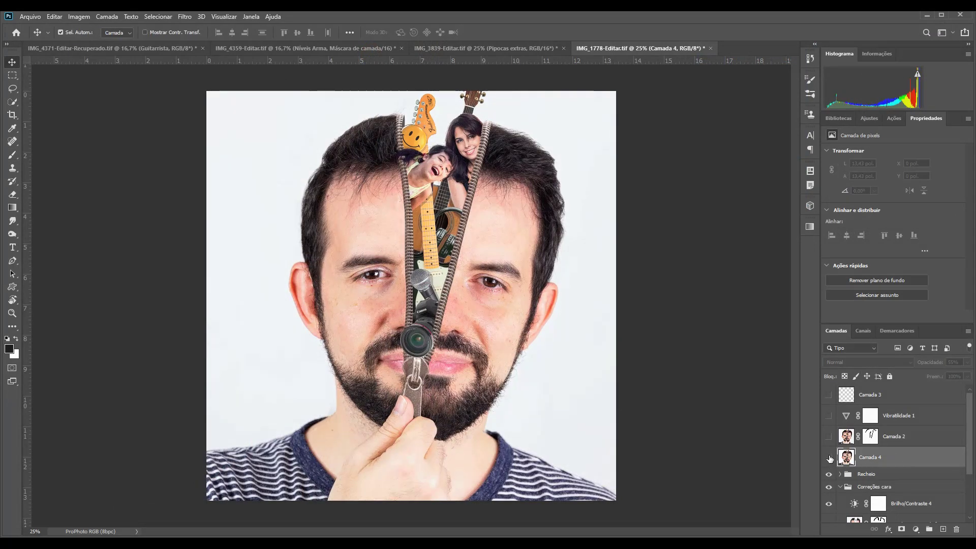
pyautogui.click(829, 457)
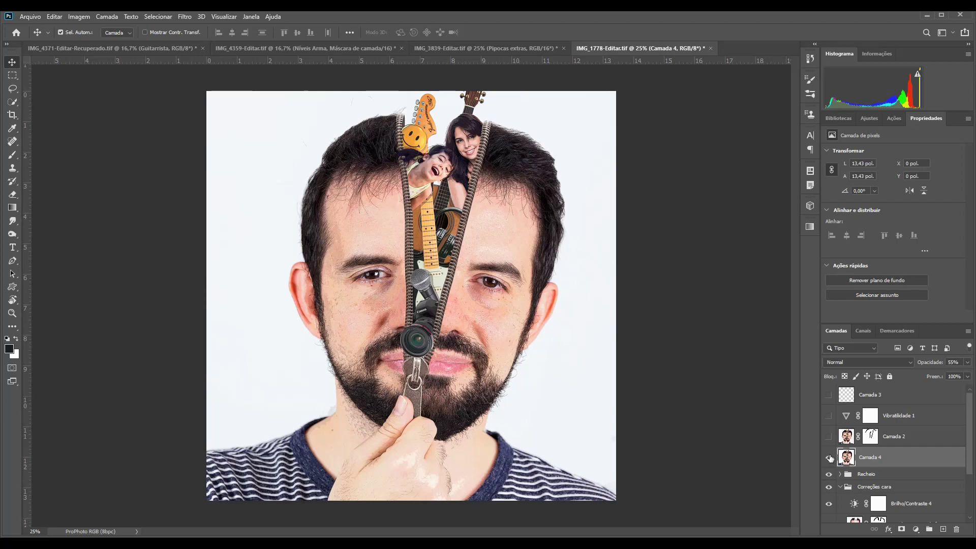
pyautogui.click(829, 458)
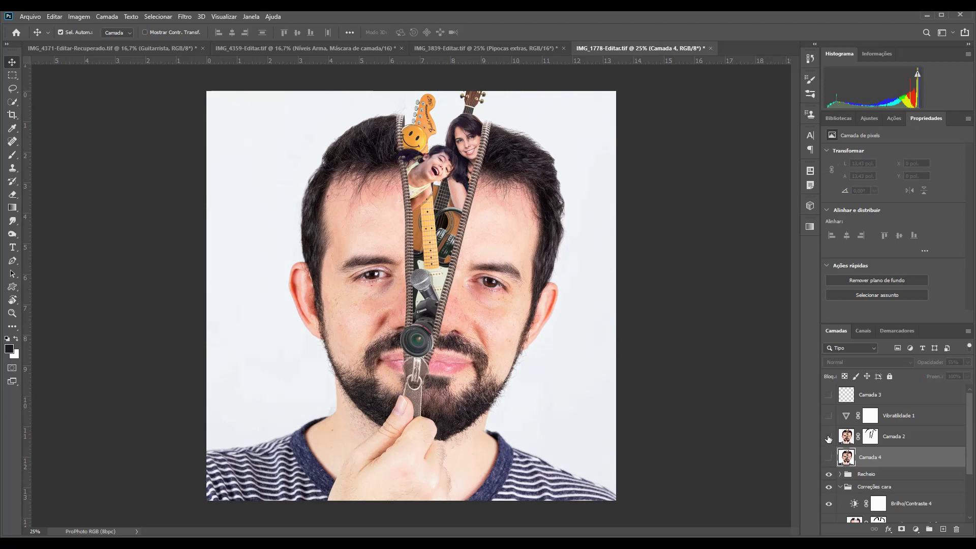
# - Show Camada 2, inspect its layer mask, and switch to the IMG_4359 gun robbery image
pyautogui.click(829, 438)
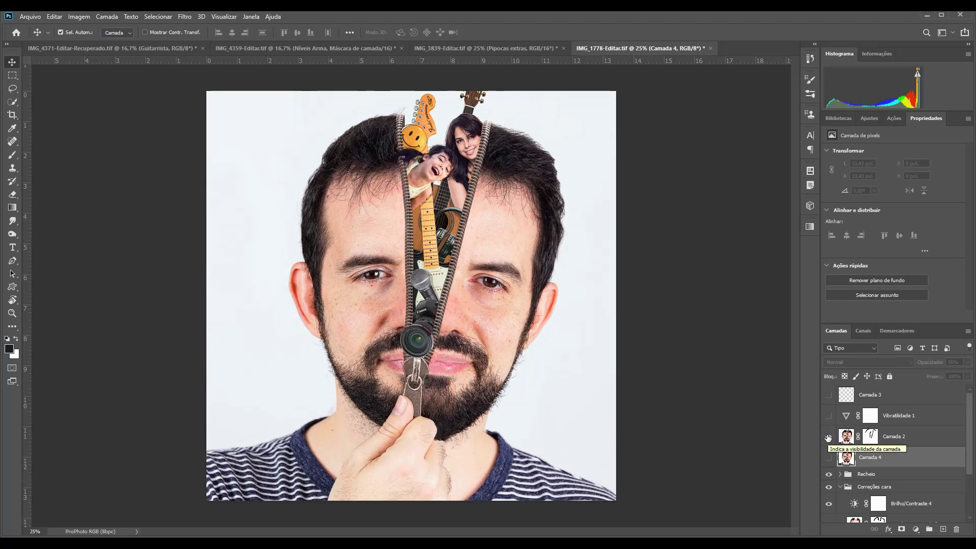
pyautogui.keyDown('alt'); pyautogui.click(872, 435); pyautogui.keyUp('alt')
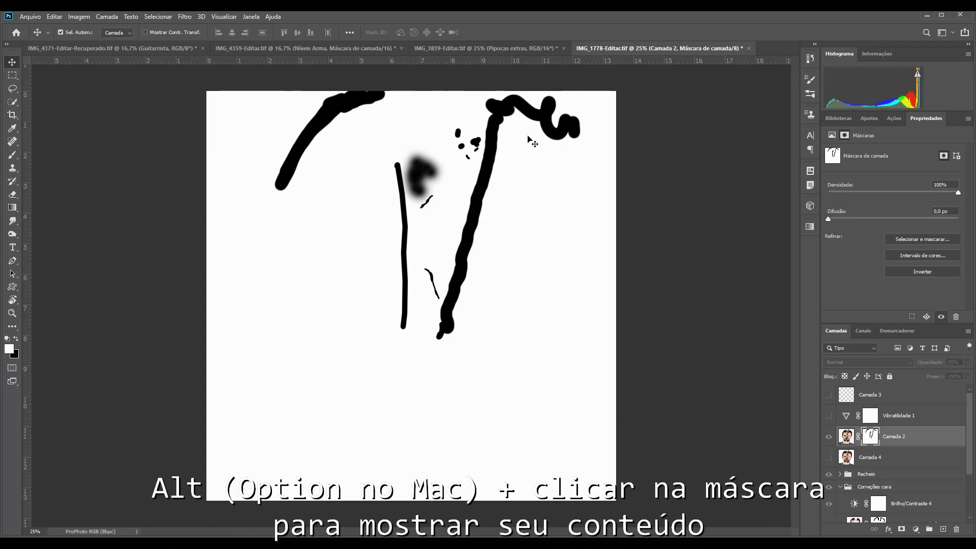
pyautogui.keyDown('alt'); pyautogui.click(872, 442); pyautogui.keyUp('alt')
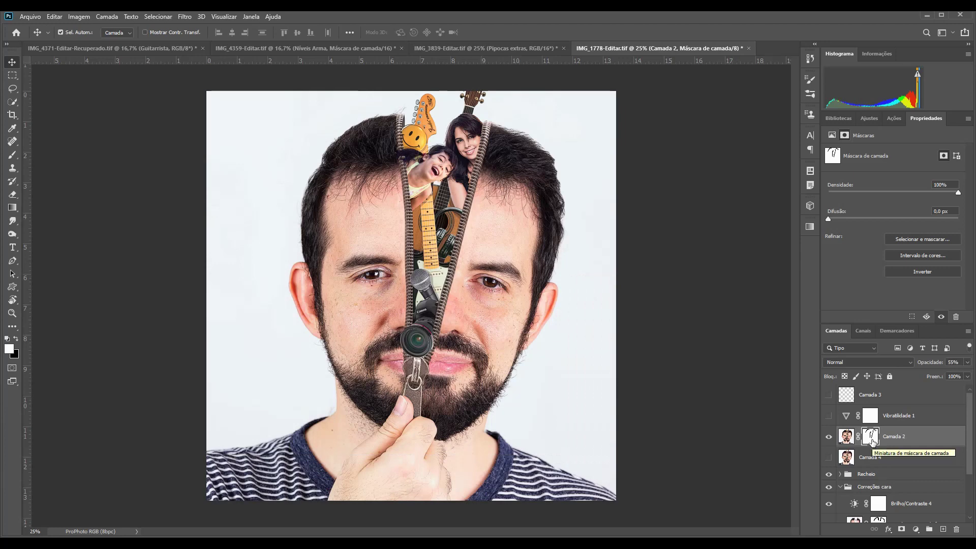
pyautogui.click(507, 45)
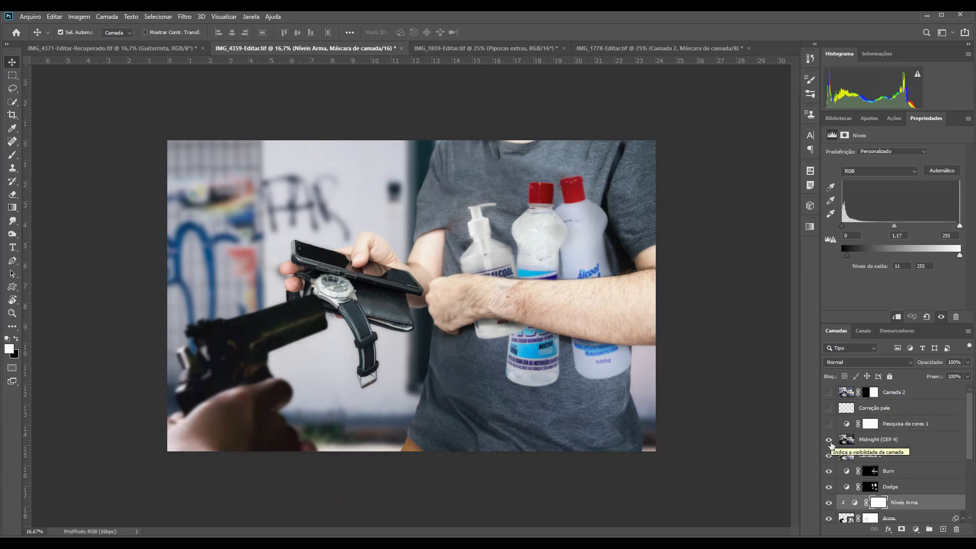
# - Compare the gun image with and without Midnight (CEP 4), leave it hidden, and select Camada 1
pyautogui.click(830, 441)
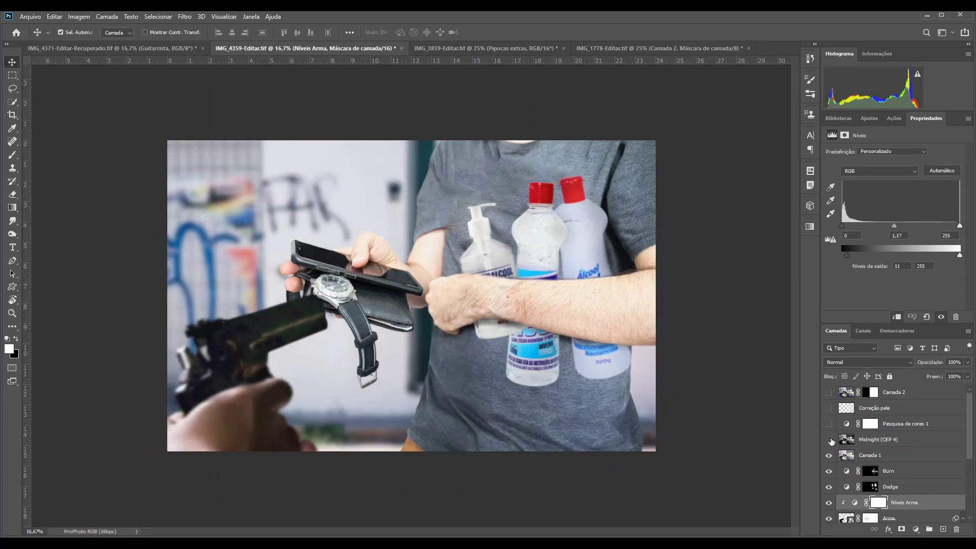
pyautogui.click(830, 440)
pyautogui.click(830, 440)
pyautogui.click(910, 441)
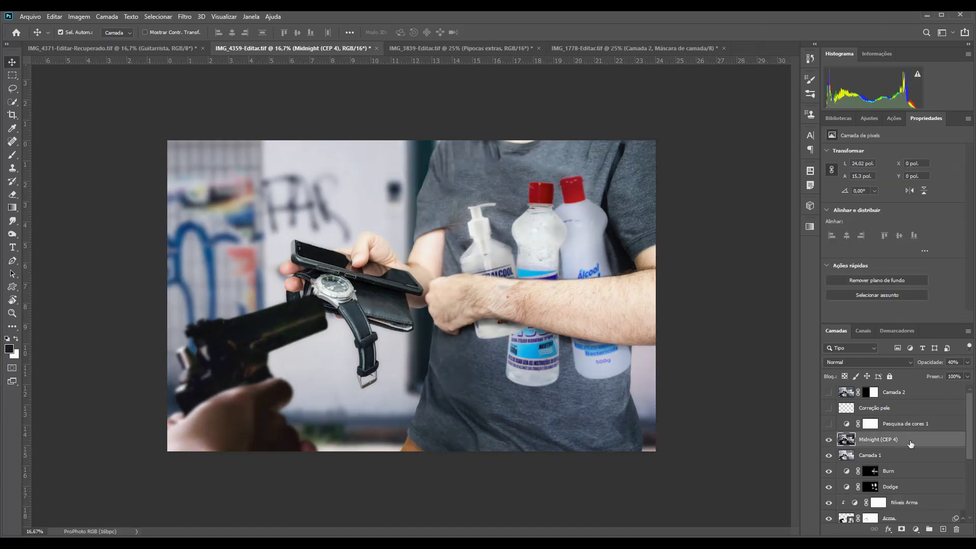
pyautogui.click(830, 440)
pyautogui.click(865, 462)
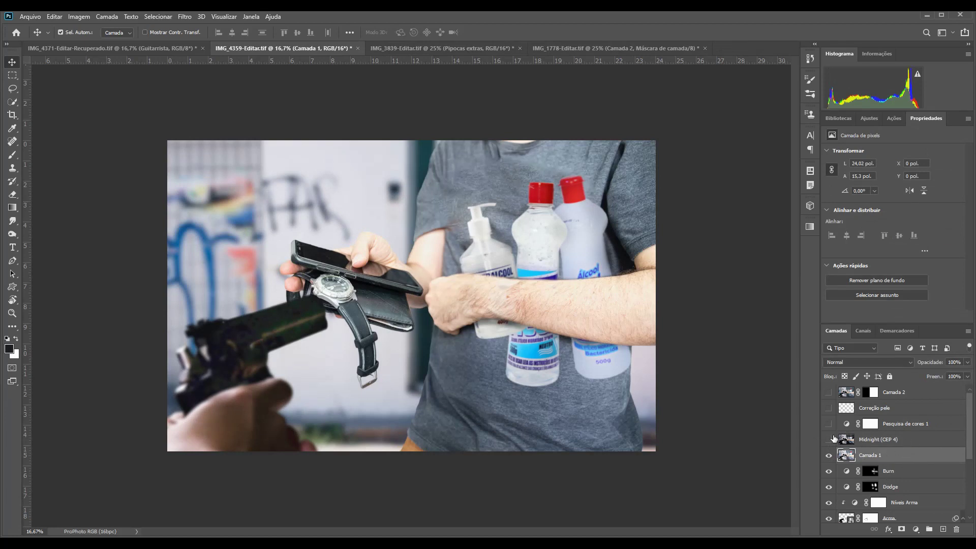
pyautogui.click(185, 17)
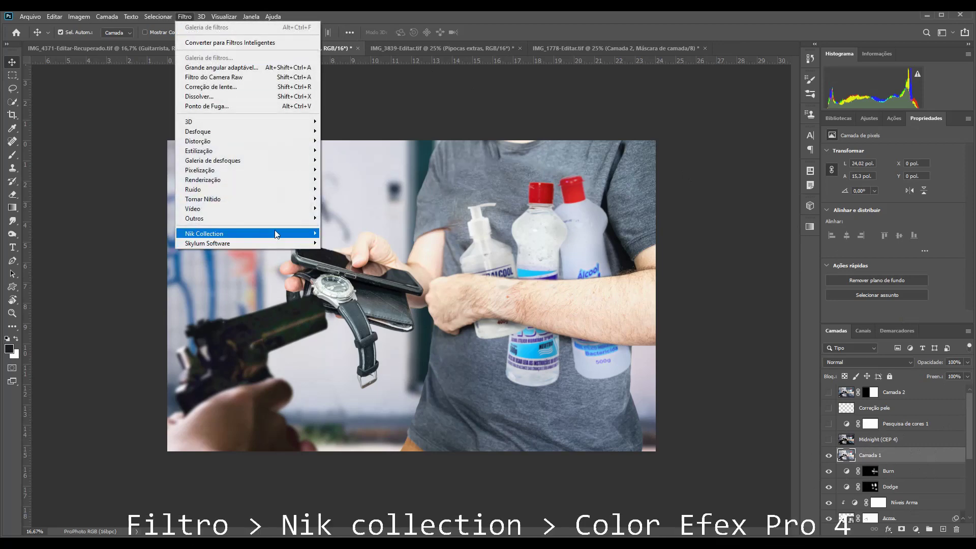
# - Apply Color Efex Pro 4's Midnight filter to Camada 1, then delete the resulting layer
pyautogui.moveTo(229, 234)
pyautogui.click(372, 243)
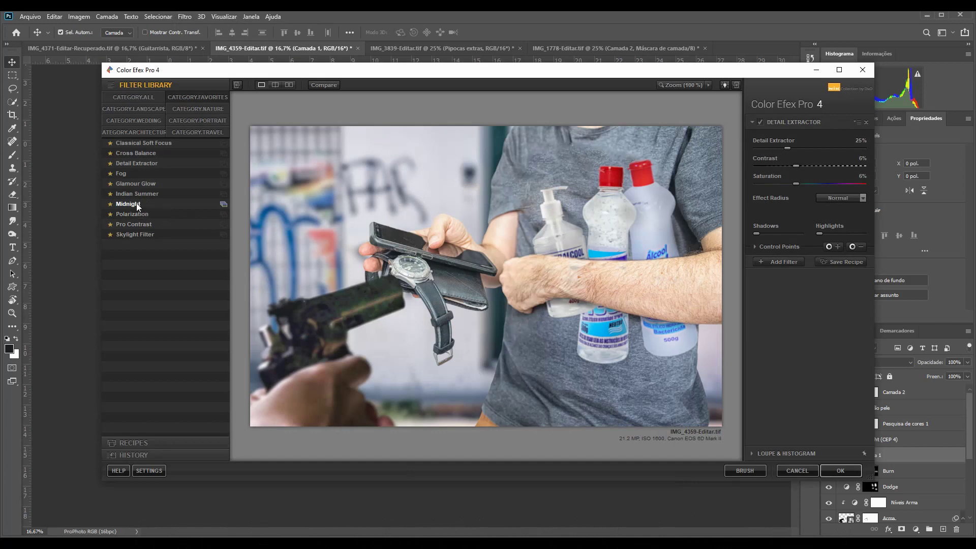
pyautogui.click(136, 203)
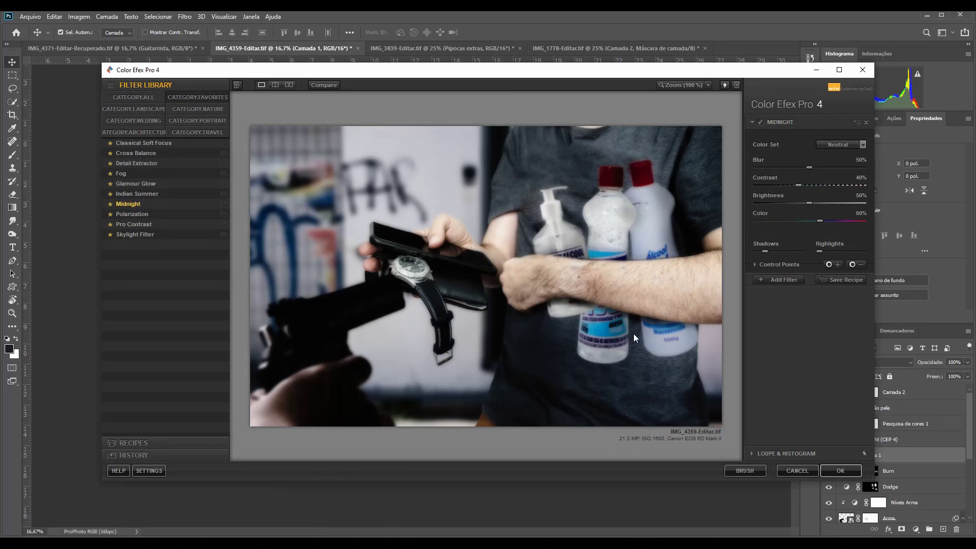
pyautogui.click(832, 472)
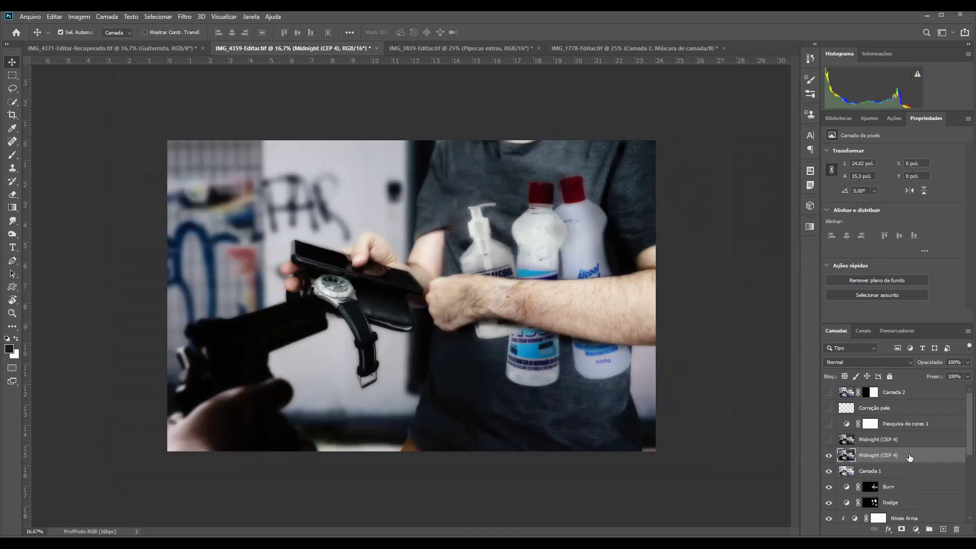
pyautogui.press('Delete')
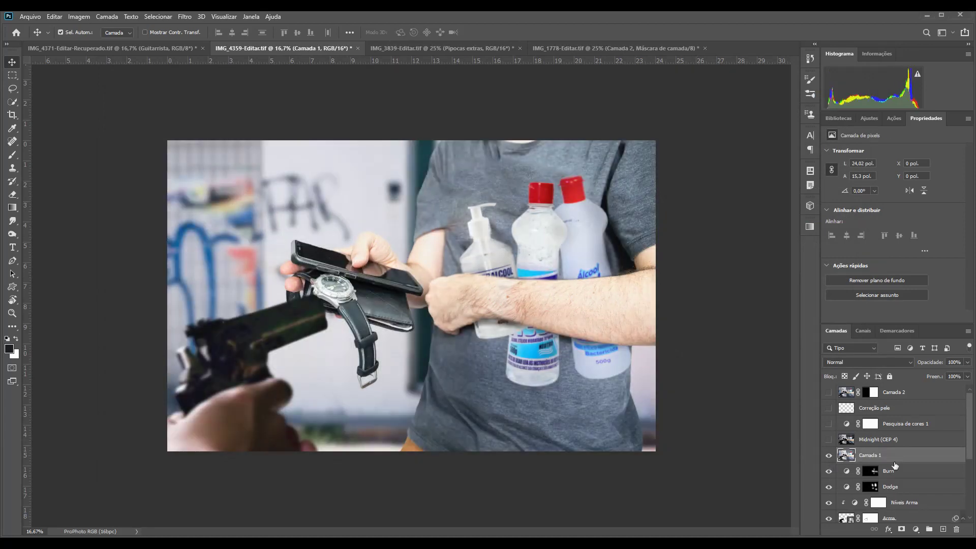
pyautogui.click(177, 18)
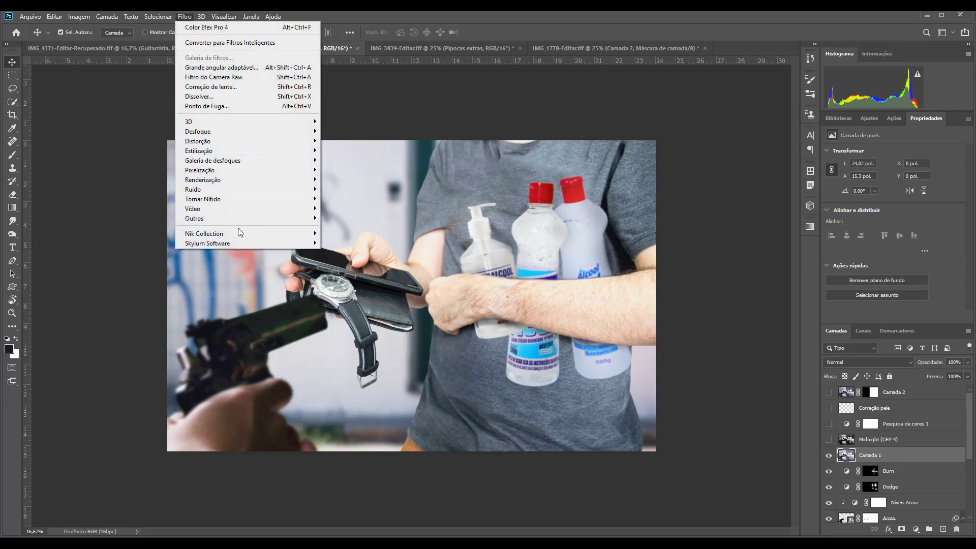
pyautogui.moveTo(207, 243)
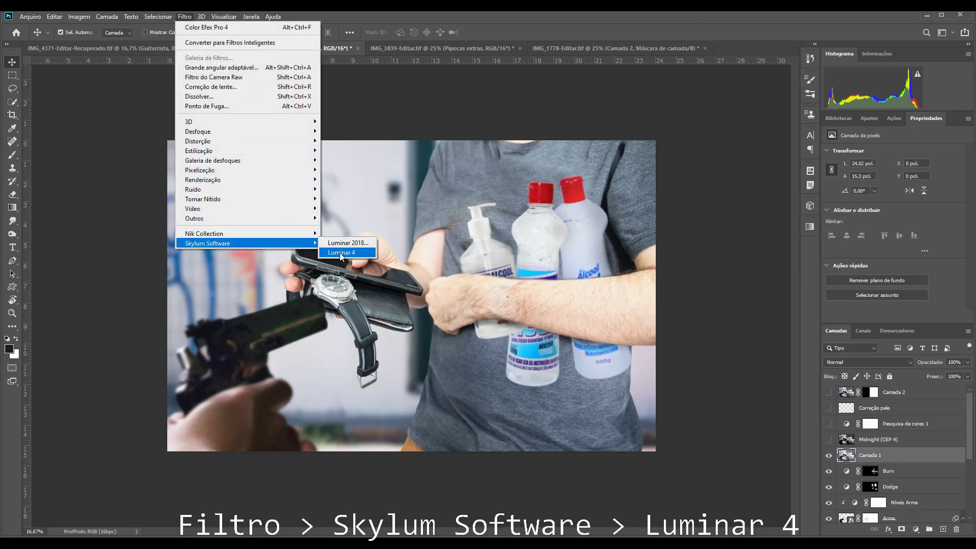
# - Open Camada 1 in Luminar 4 and set Efeito Orto amount to 26, comparing it on and off
pyautogui.click(341, 253)
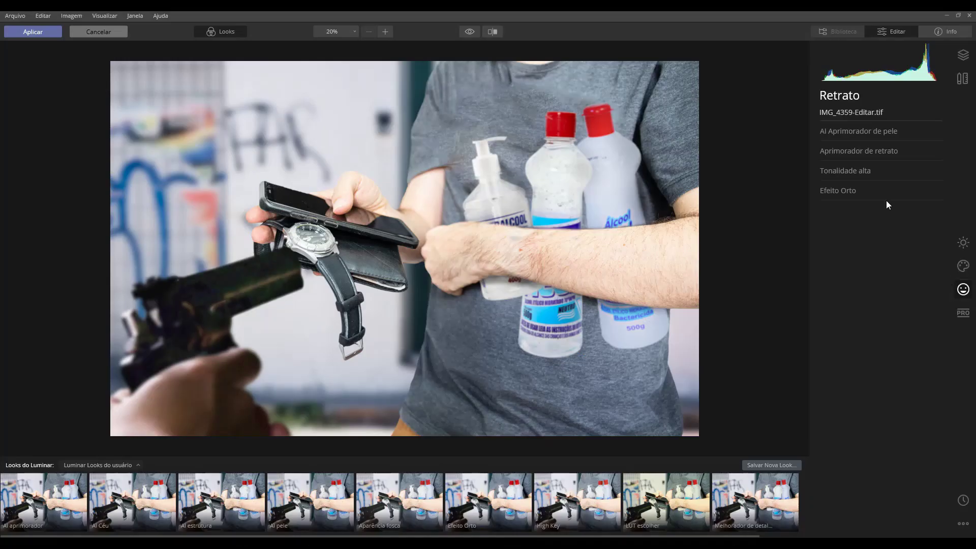
pyautogui.click(850, 191)
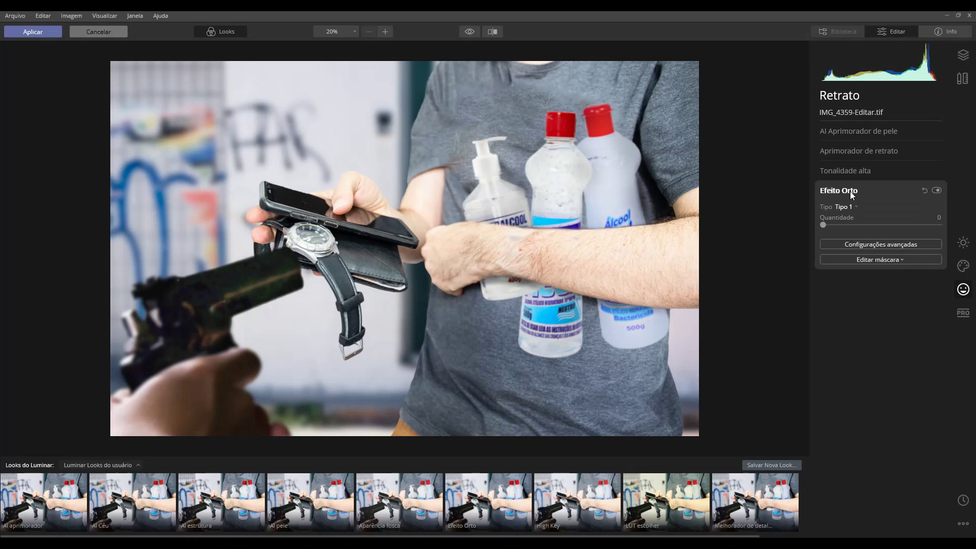
pyautogui.click(876, 225)
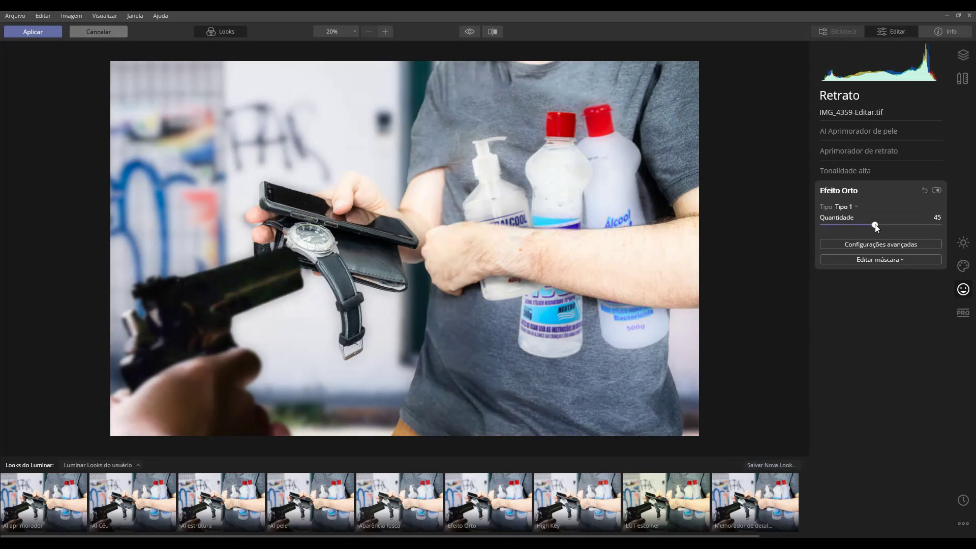
pyautogui.click(860, 226)
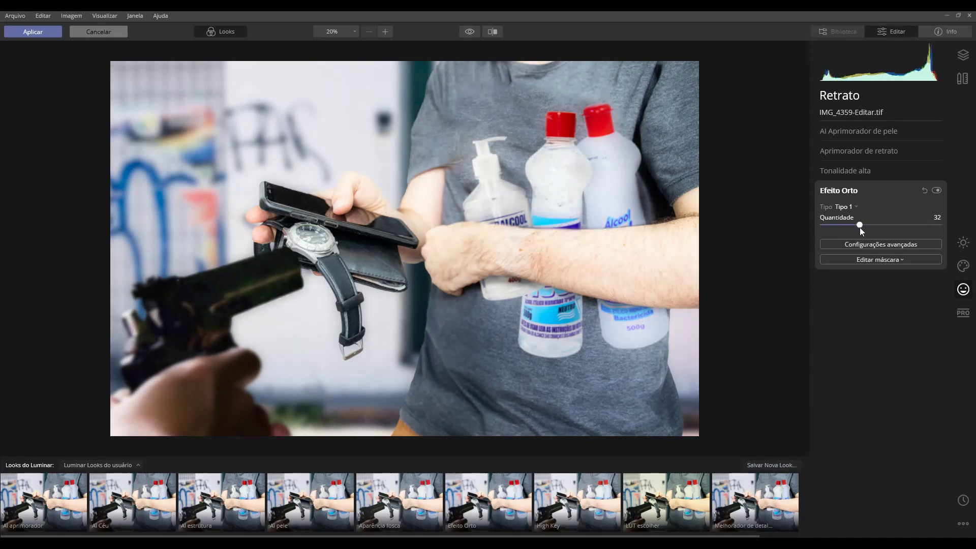
pyautogui.moveTo(861, 227); pyautogui.dragTo(854, 225)
pyautogui.click(936, 190)
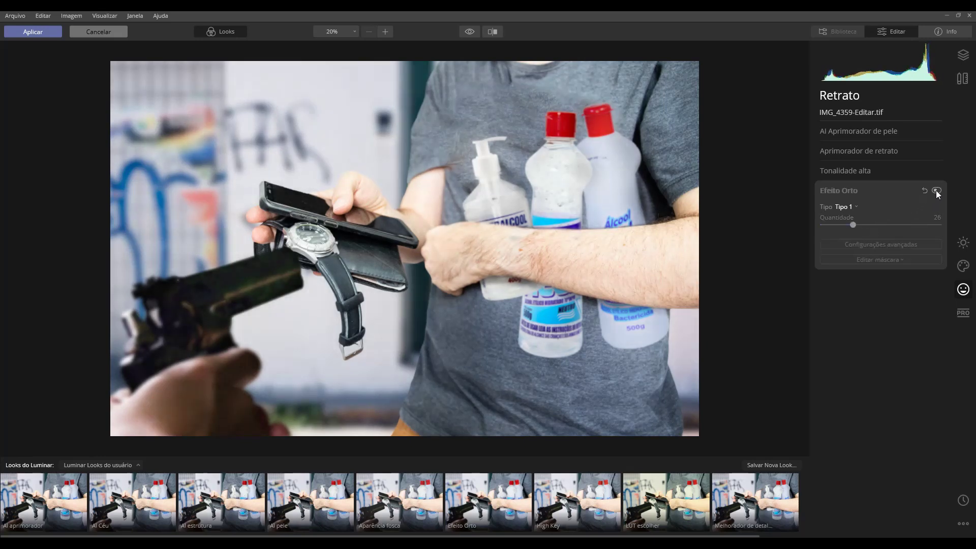
pyautogui.click(937, 191)
pyautogui.click(964, 242)
# - Enable Criativo's Aparência fosca at amount 52 and toggle it off and on to compare
pyautogui.click(964, 266)
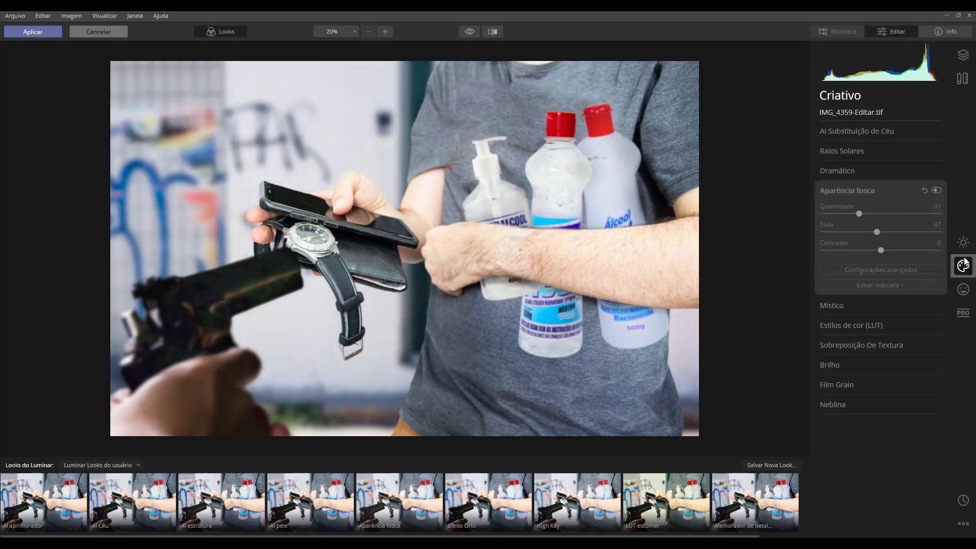
pyautogui.click(938, 190)
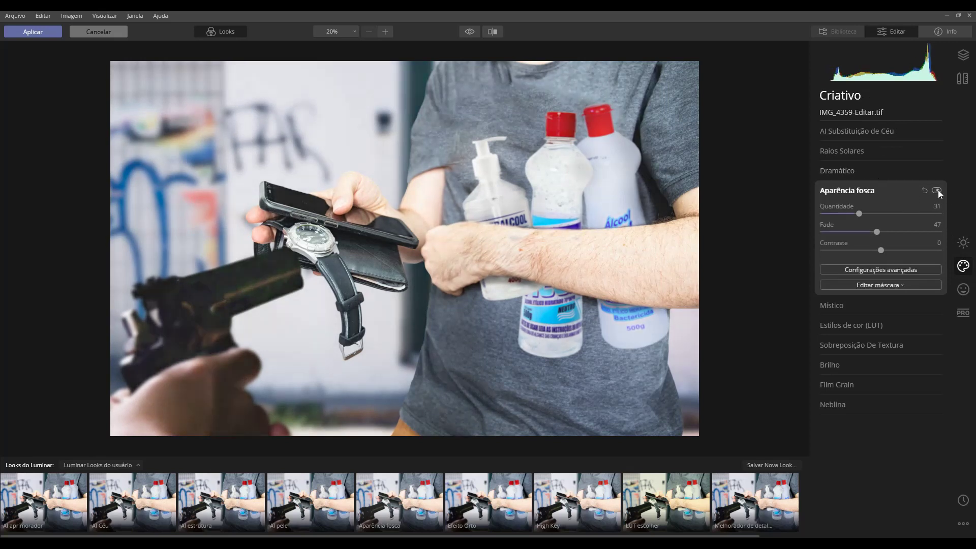
pyautogui.click(891, 214)
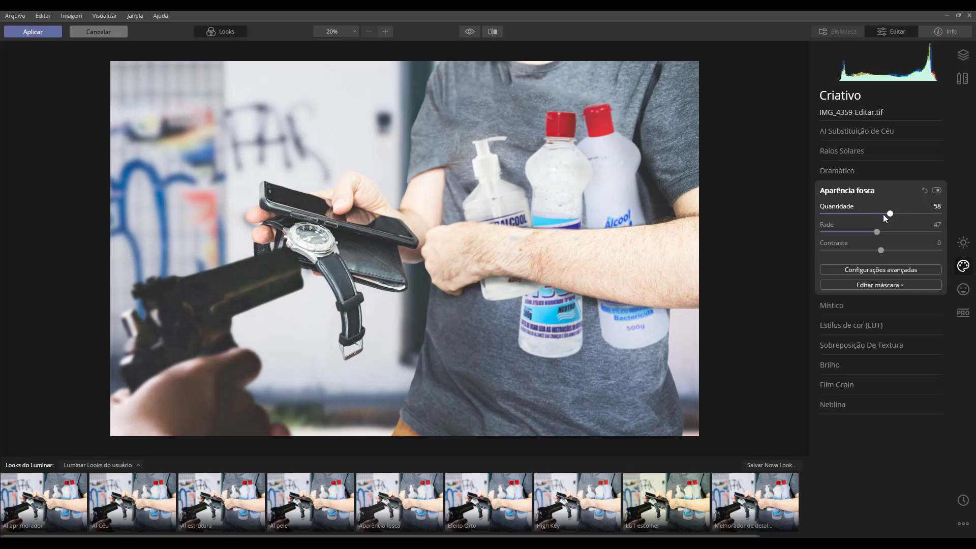
pyautogui.click(883, 213)
pyautogui.click(936, 191)
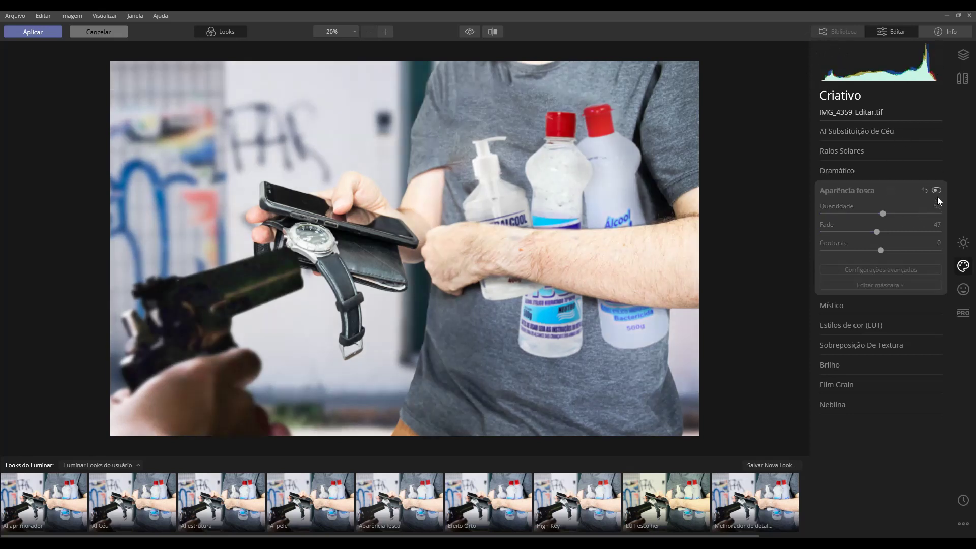
pyautogui.click(936, 191)
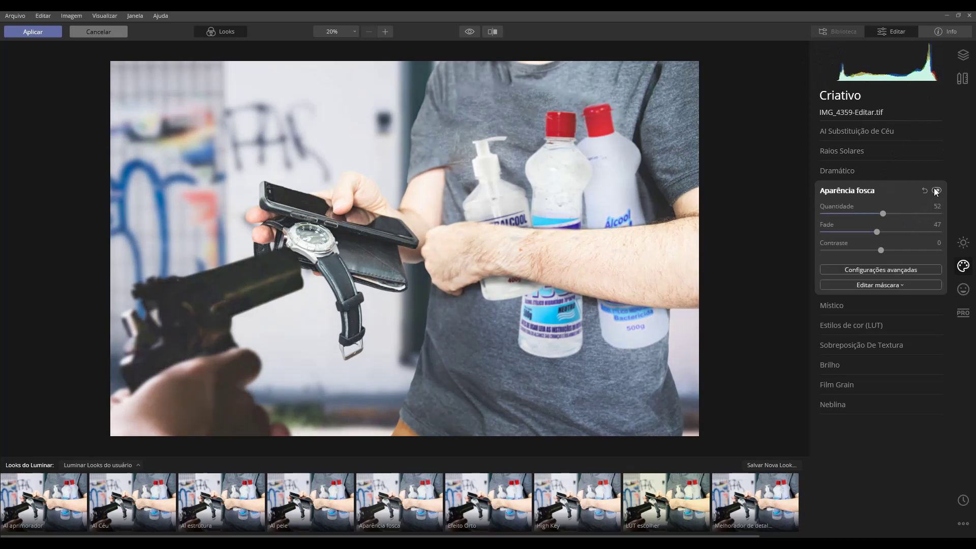